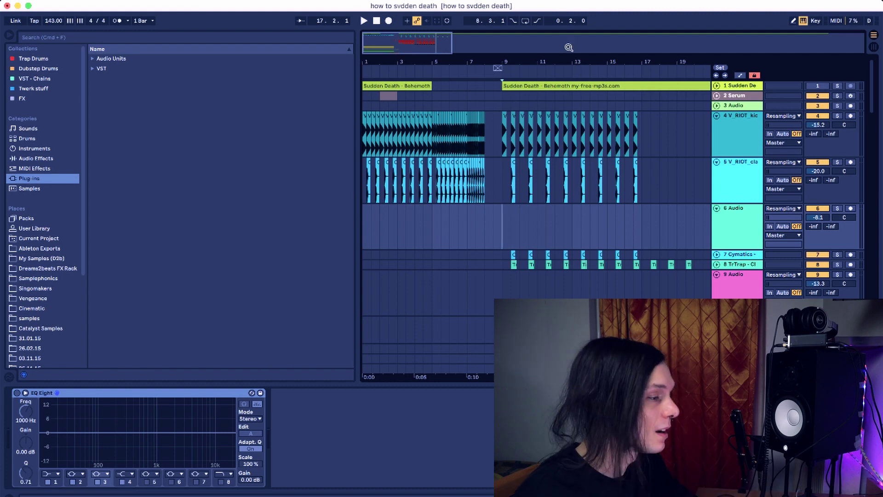
Solo the V_RIOT kick track and play it from bar 9.
drag(498, 69, 493, 68)
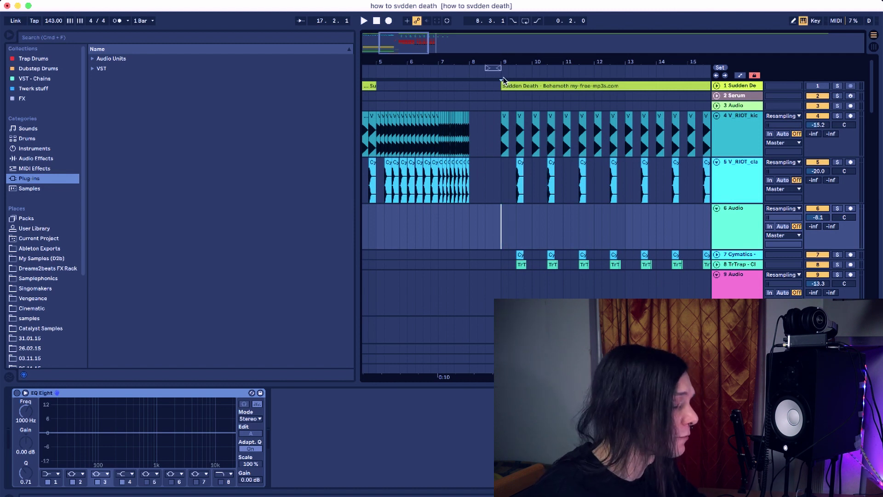
drag(506, 64, 506, 70)
click(489, 148)
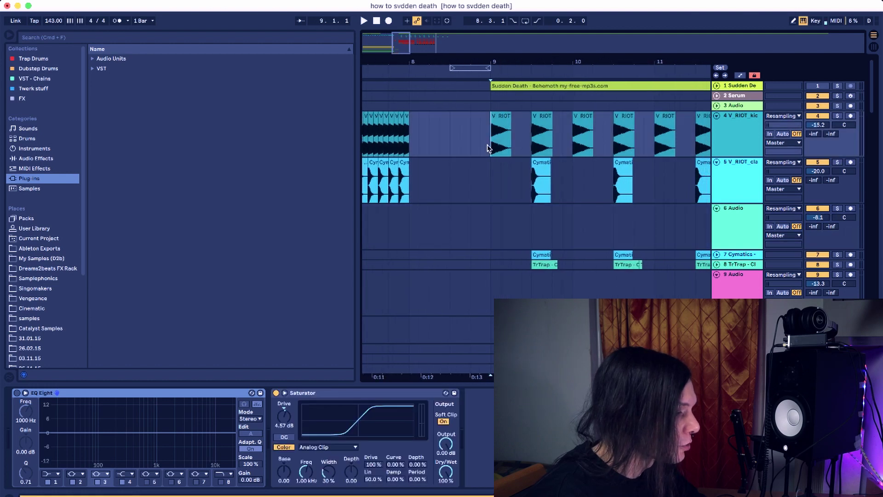
click(836, 116)
click(764, 121)
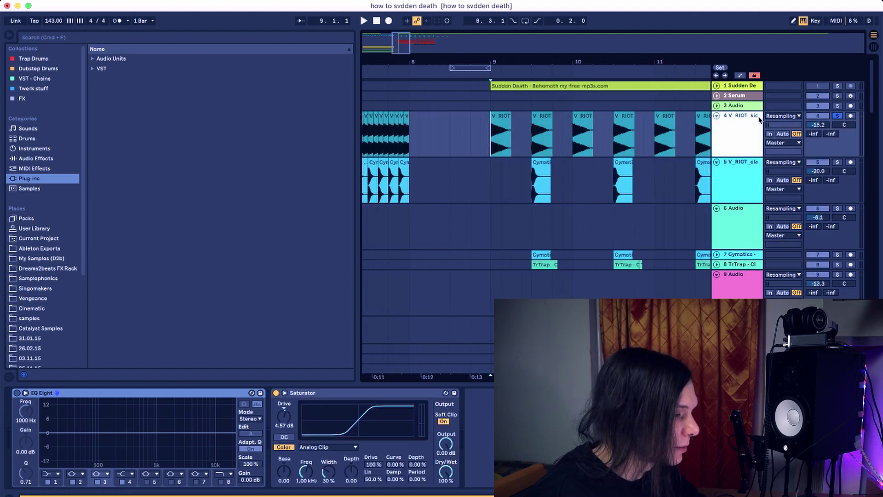
key(space)
Compare the kick from bar 9 with the Saturator bypassed and switched back on.
click(276, 393)
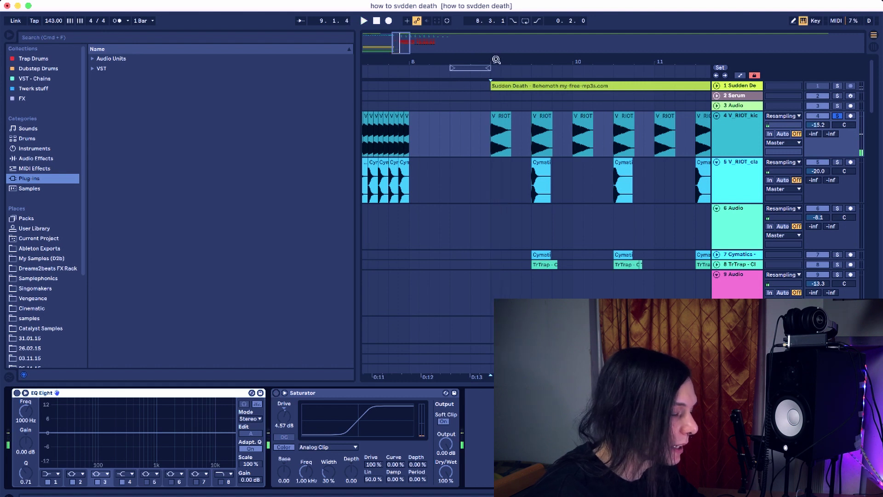
drag(495, 64, 497, 60)
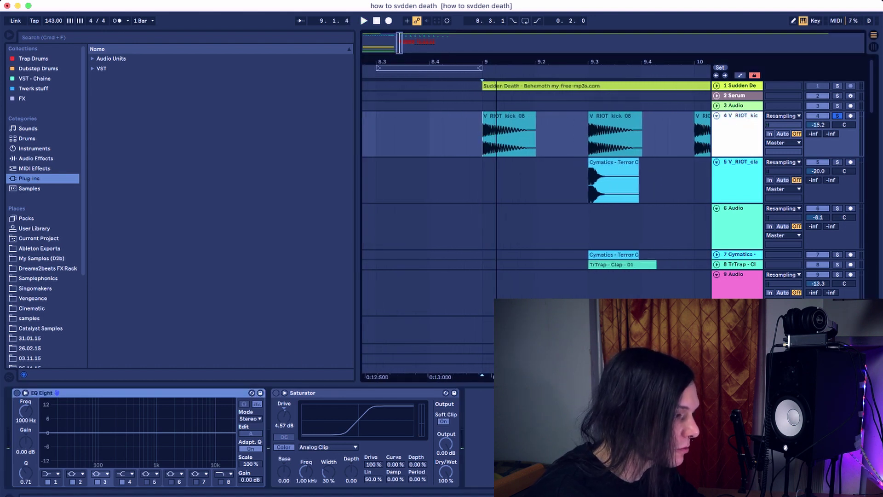
key(space)
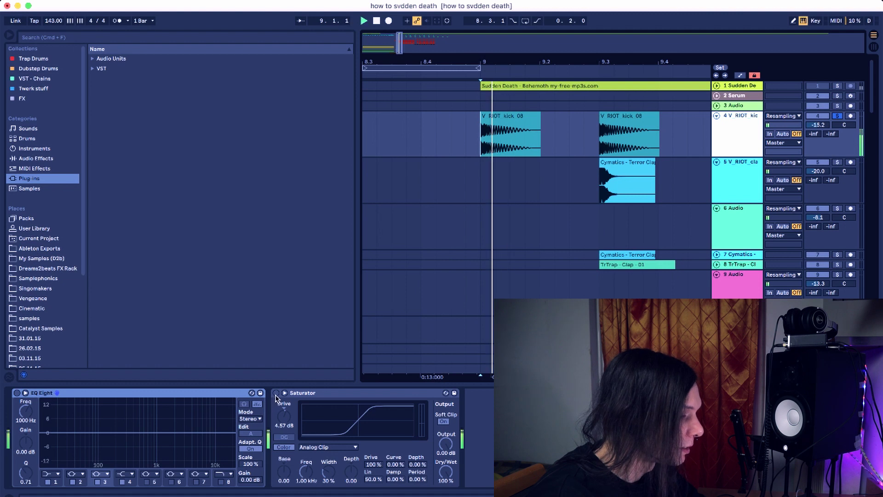
click(276, 393)
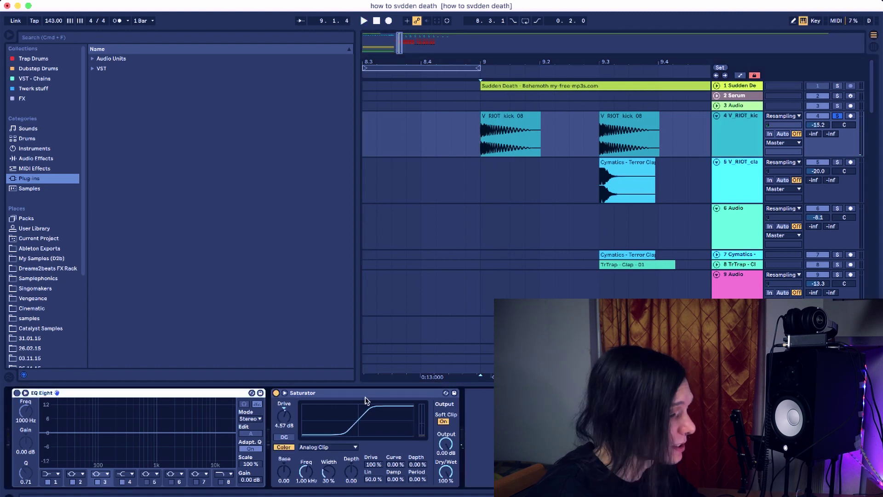
key(space)
click(481, 137)
key(space)
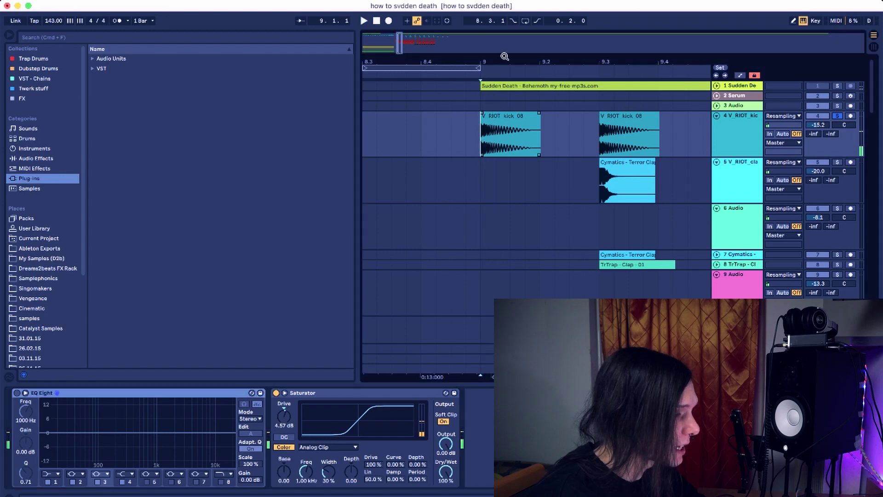
Replay the first V_RIOT kick clip at bar 9 while examining its waveform.
drag(505, 56, 505, 65)
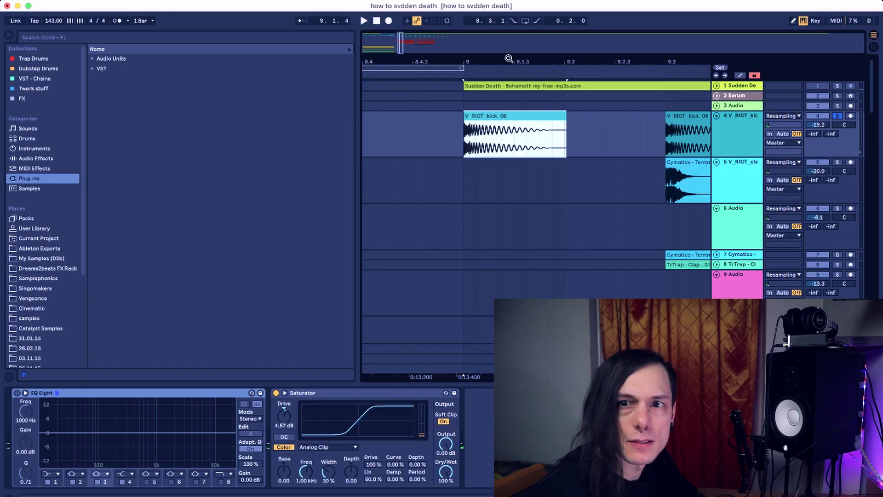
key(space)
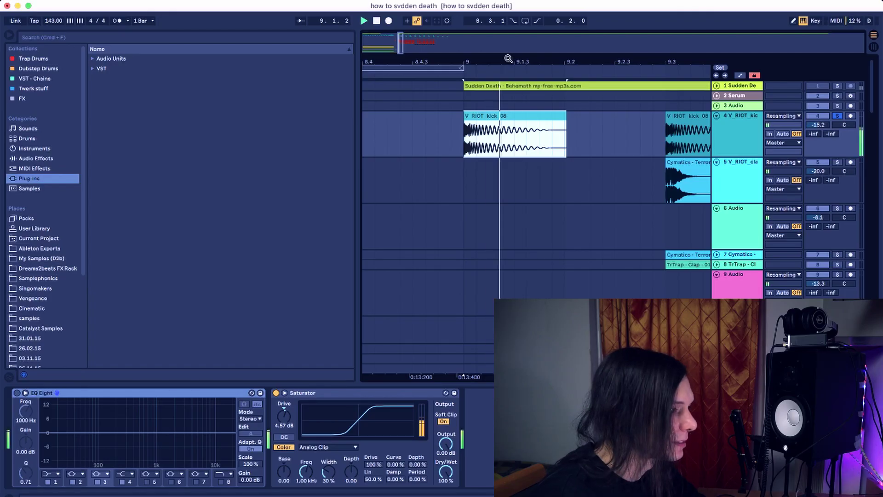
key(space)
drag(508, 59, 508, 43)
scroll(506, 155, right, 3)
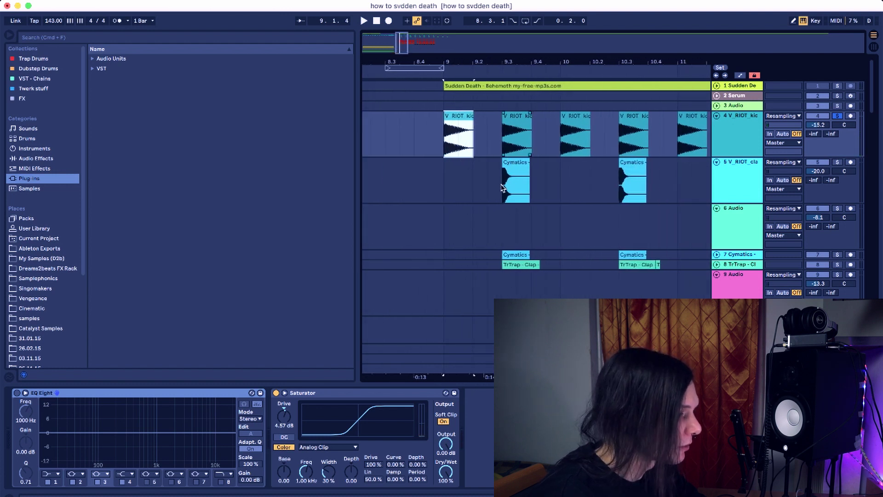
Solo the V_RIOT clap track and play its Terror Clap clip from 9.3.
click(436, 137)
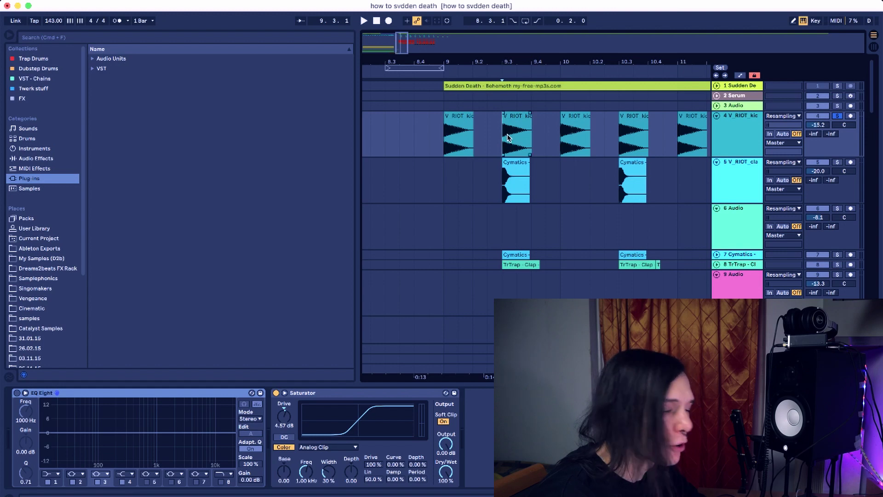
click(501, 200)
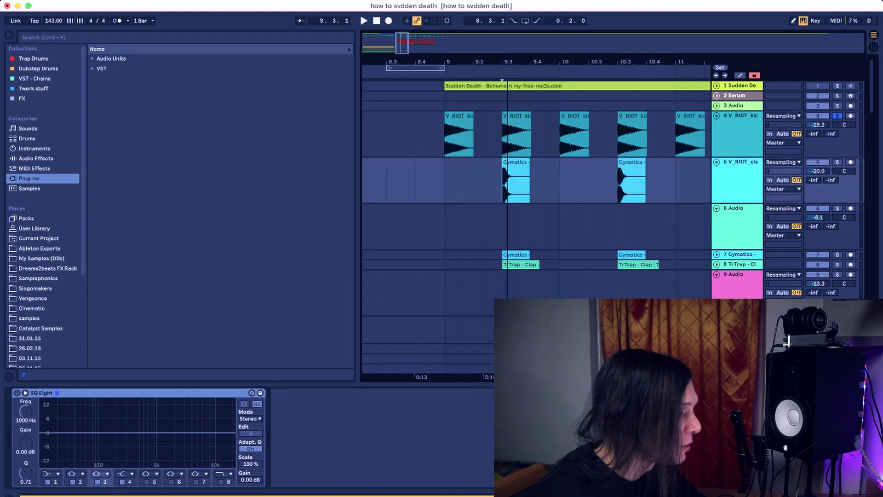
drag(507, 61, 508, 61)
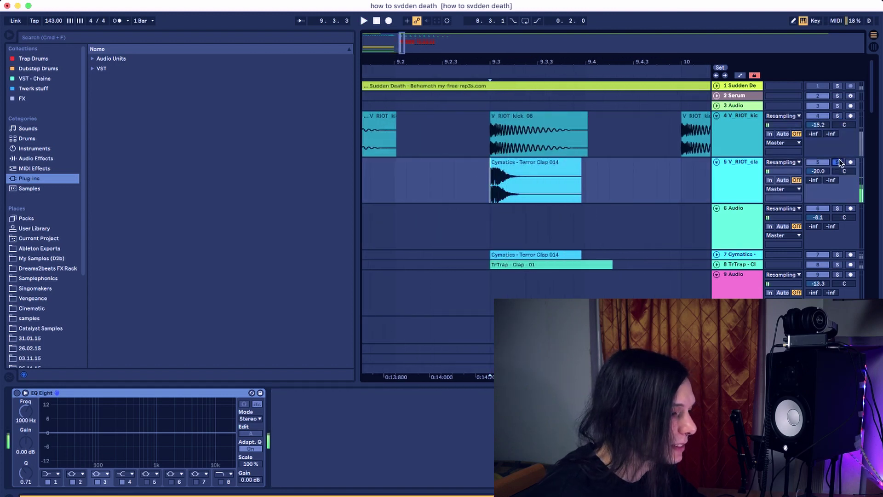
Solo the V_RIOT kick and clap tracks together and play both from bar 9.
click(837, 115)
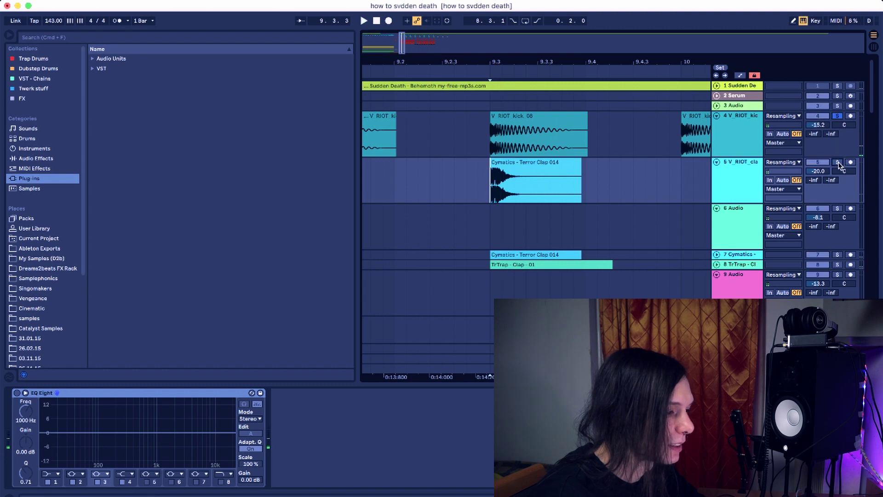
scroll(463, 160, left, 3)
click(371, 143)
key(space)
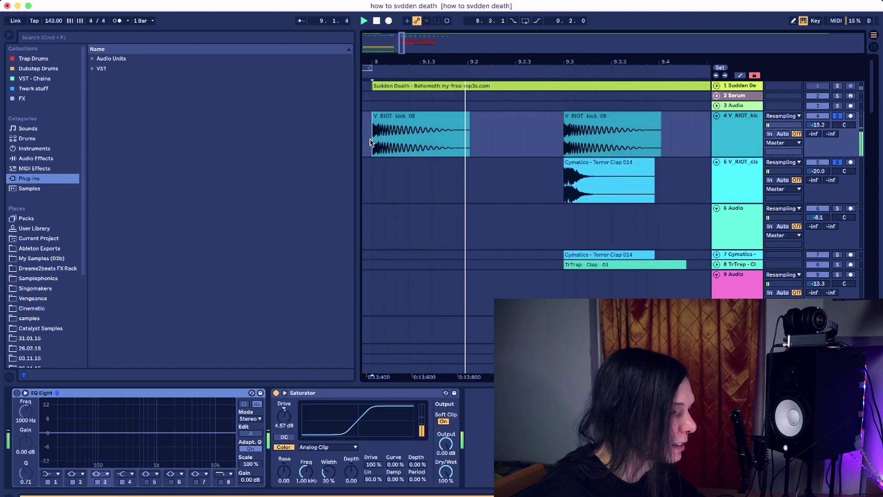
key(space)
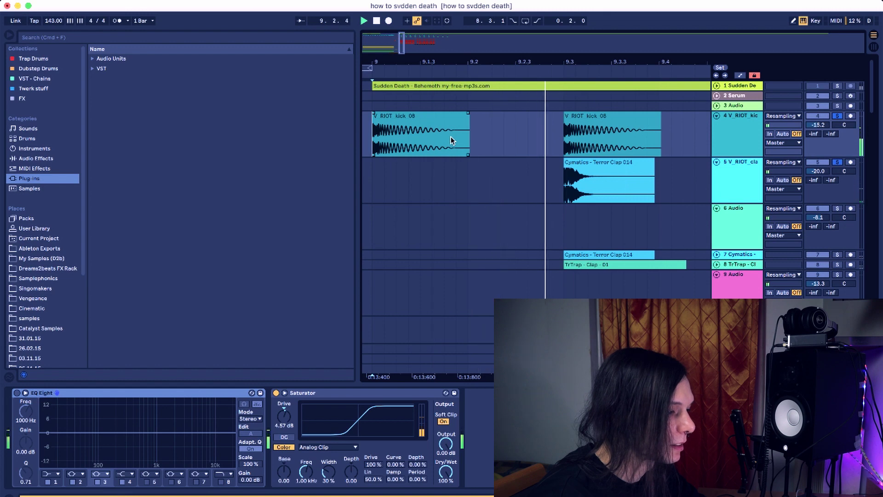
key(space)
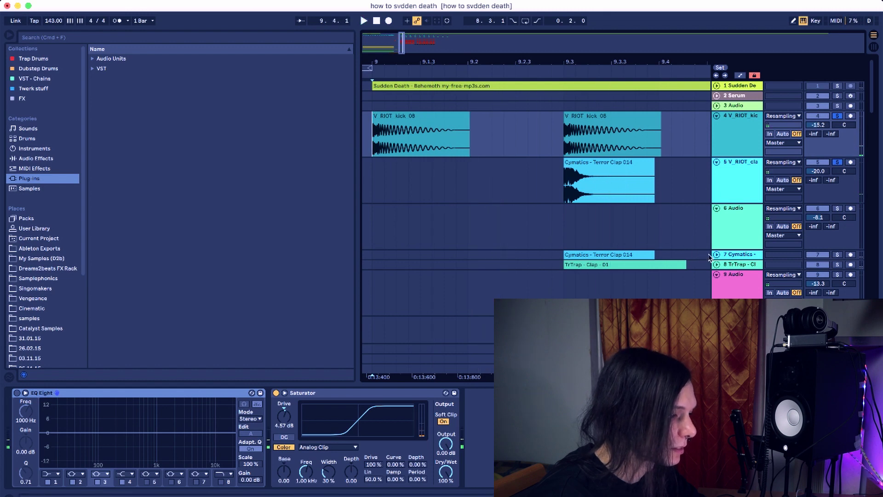
Unfold the Cymatics and TrTrap clap tracks and play the kick with all claps from bar 9, with no track soloed.
click(716, 253)
scroll(715, 256, down, 1)
click(717, 269)
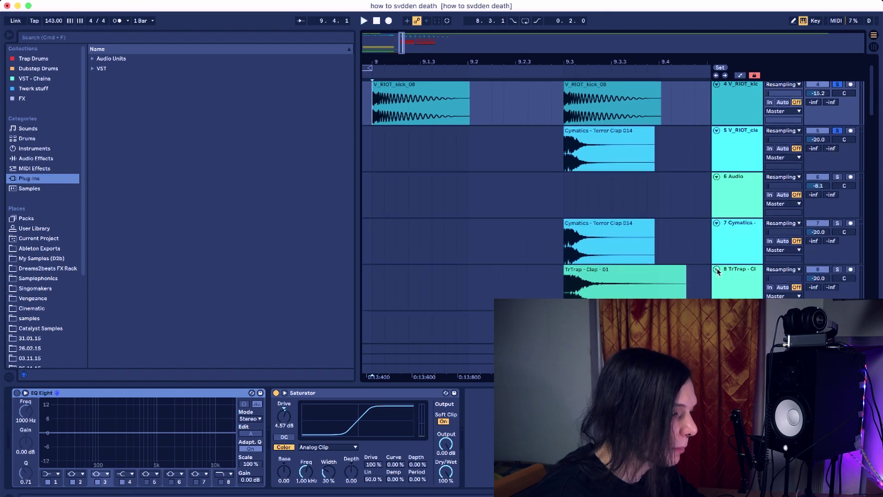
click(836, 224)
scroll(836, 160, up, 1)
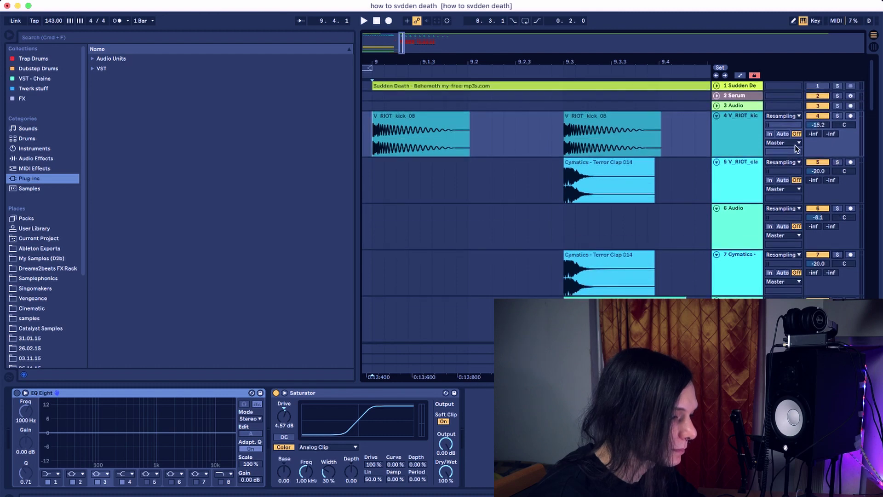
scroll(795, 145, down, 1)
key(space)
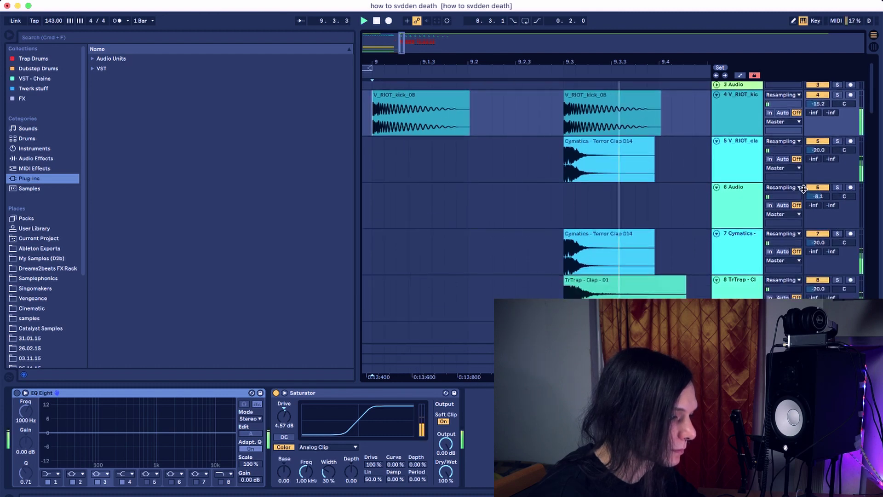
Solo the kick and clap tracks 4, 5, 7 and 8 and compare the hit at 9.3 with and without the Cymatics layer.
click(838, 280)
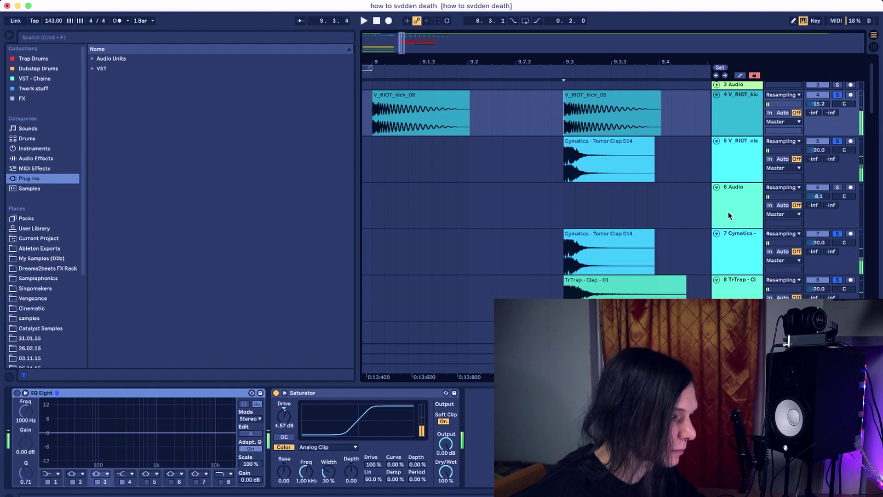
click(837, 233)
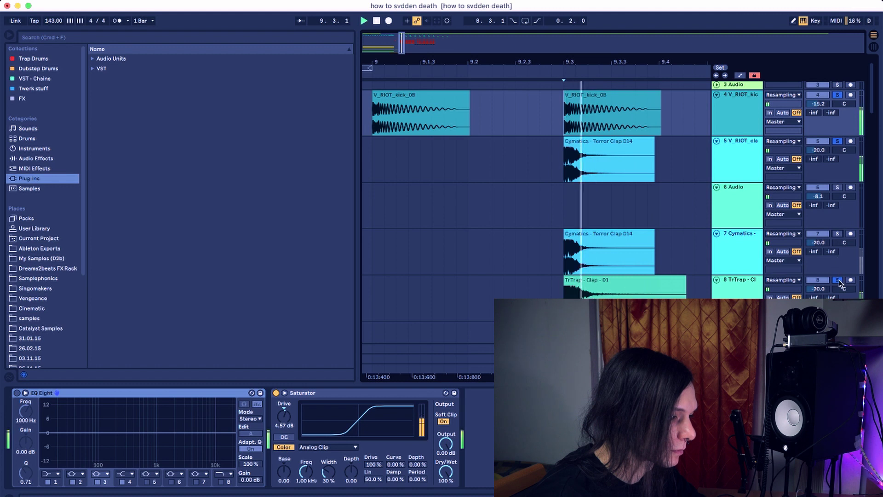
click(837, 233)
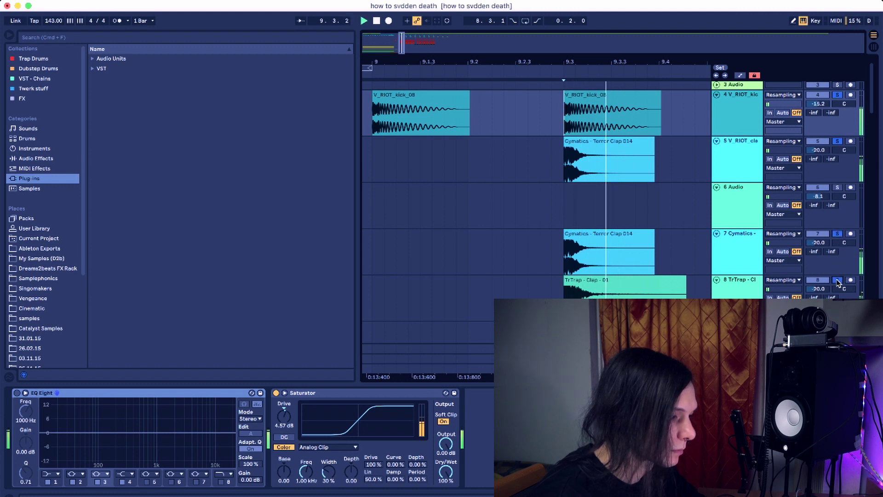
Select the V_RIOT, Cymatics and TrTrap clap layers in turn to examine the effects on each.
click(649, 154)
click(730, 251)
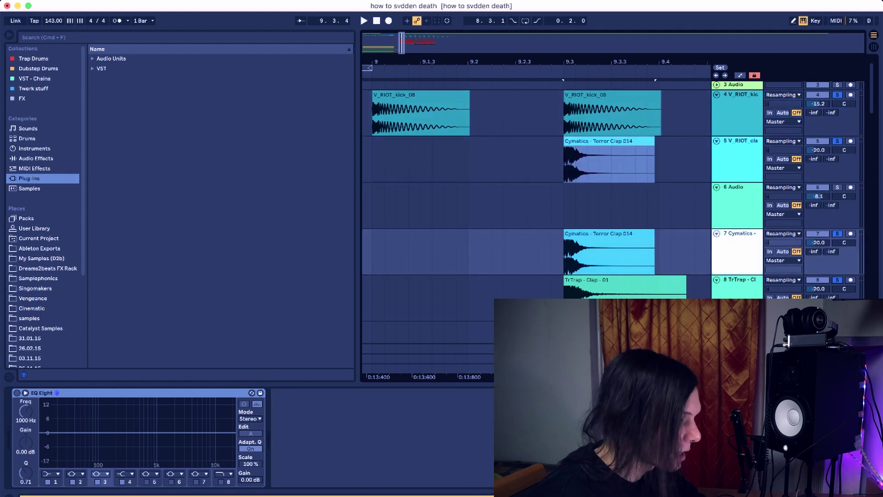
click(685, 277)
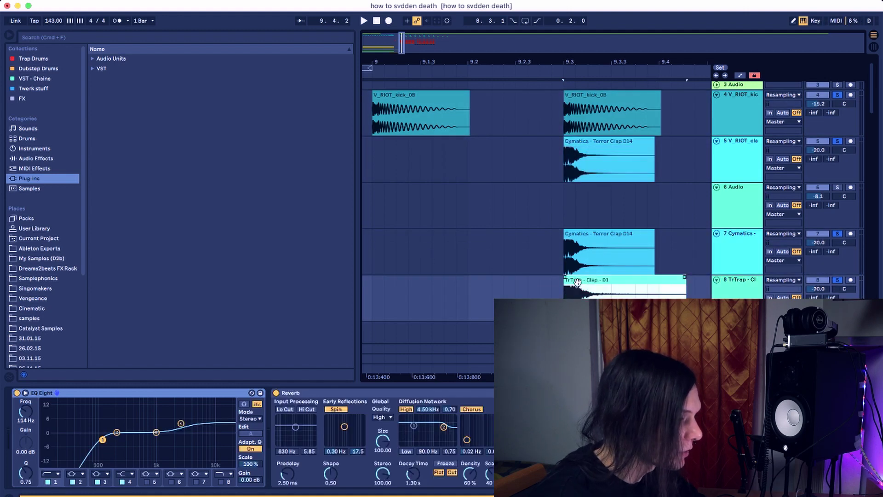
Solo the TrTrap clap track and play its clip from 9.3 repeatedly to hear its EQ Eight, Reverb and Simple Delay chain.
click(837, 280)
click(837, 279)
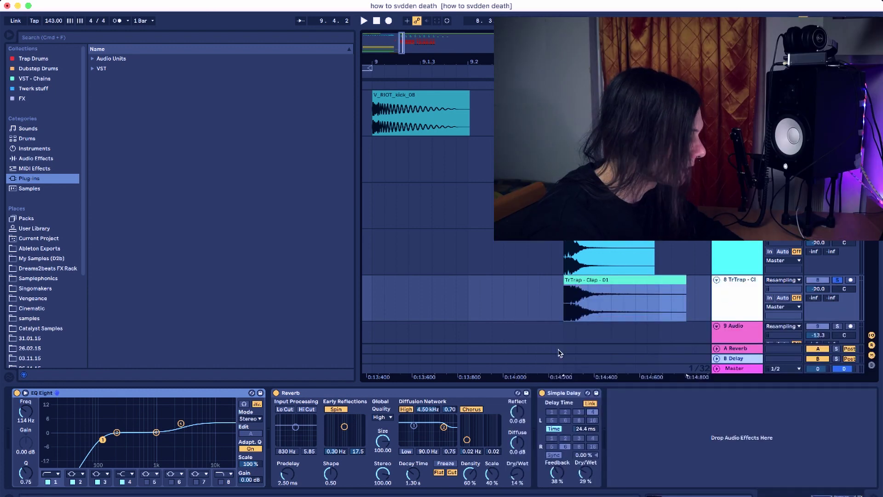
click(562, 305)
key(space)
key(space)
key(space)
key(space)
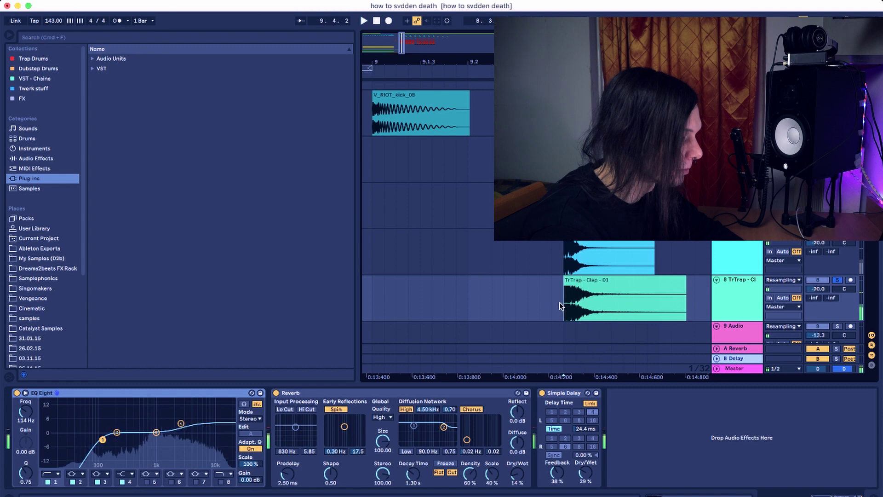
key(space)
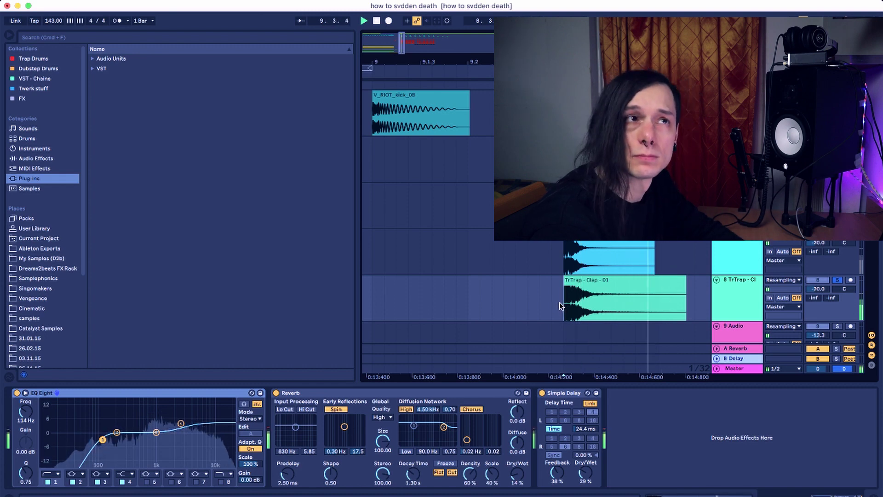
key(space)
Solo the Heaven Vocal Phrase track 32 and play it from the build-up's first bar and from its second clip at 8.2.
drag(401, 43, 405, 35)
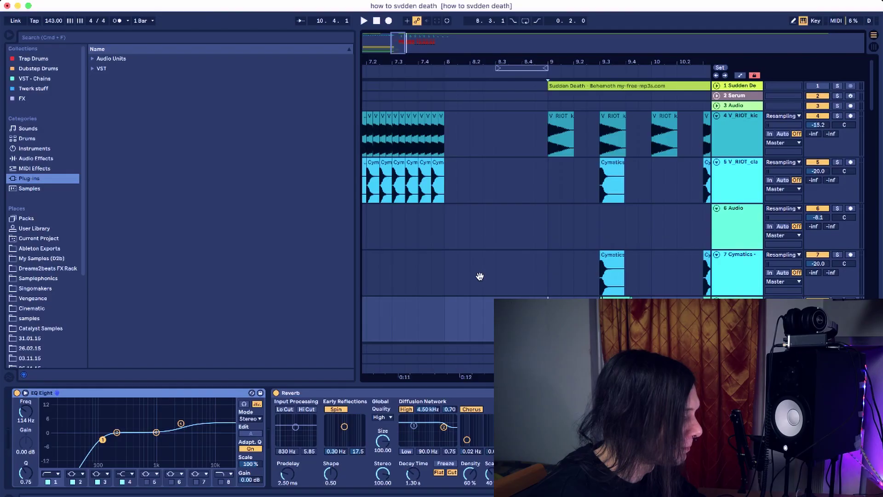
drag(552, 49, 541, 155)
scroll(542, 156, down, 20)
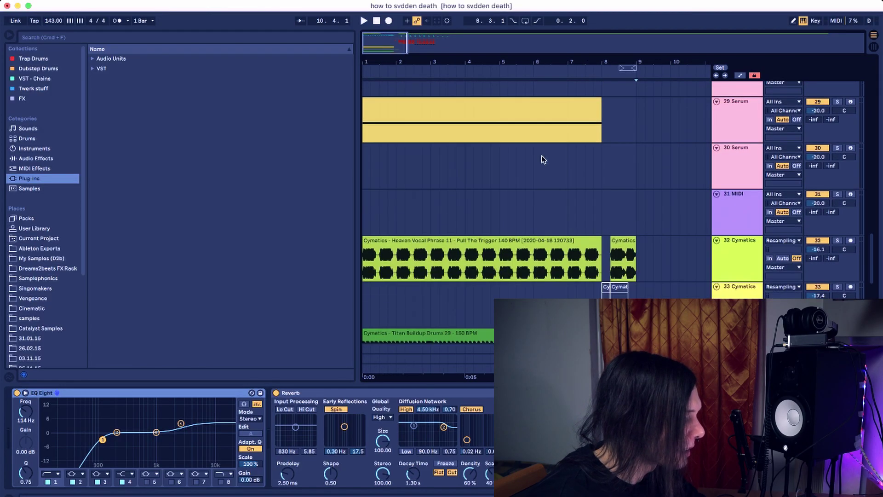
scroll(542, 159, down, 3)
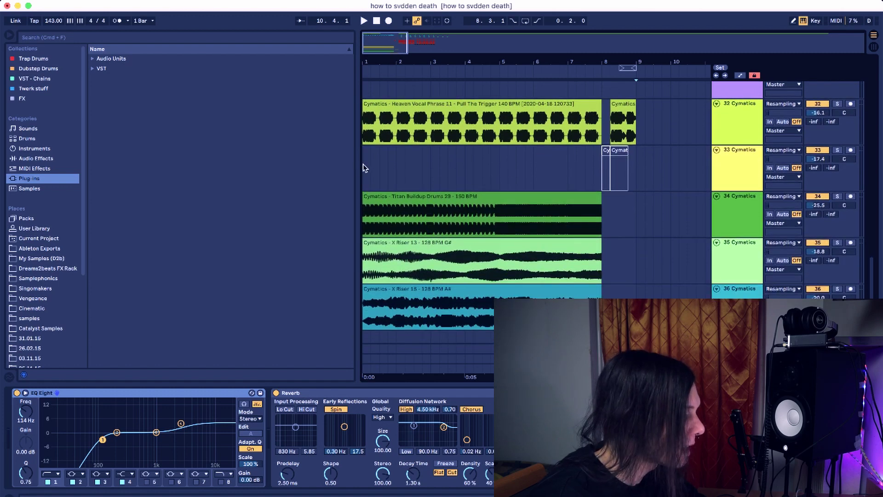
click(371, 125)
click(837, 104)
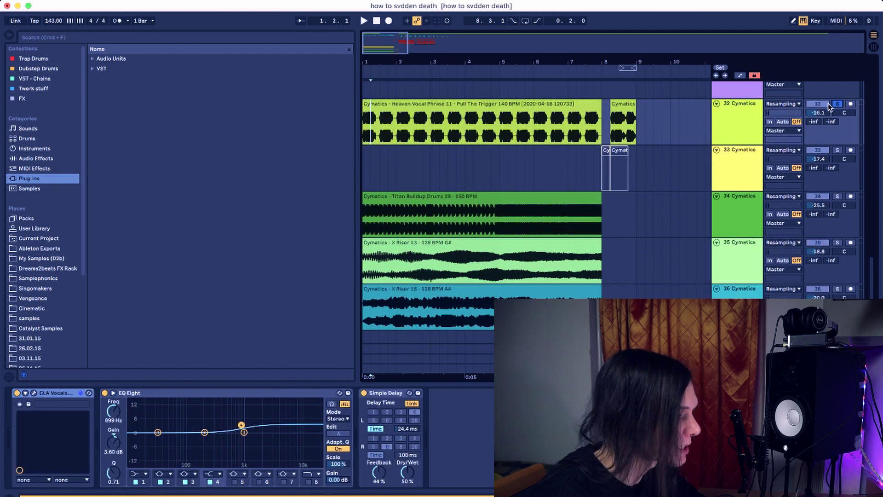
key(space)
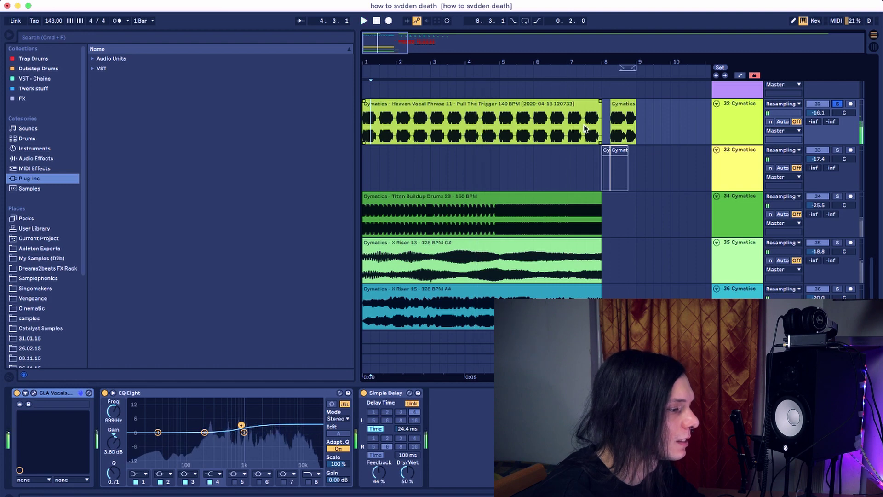
click(611, 78)
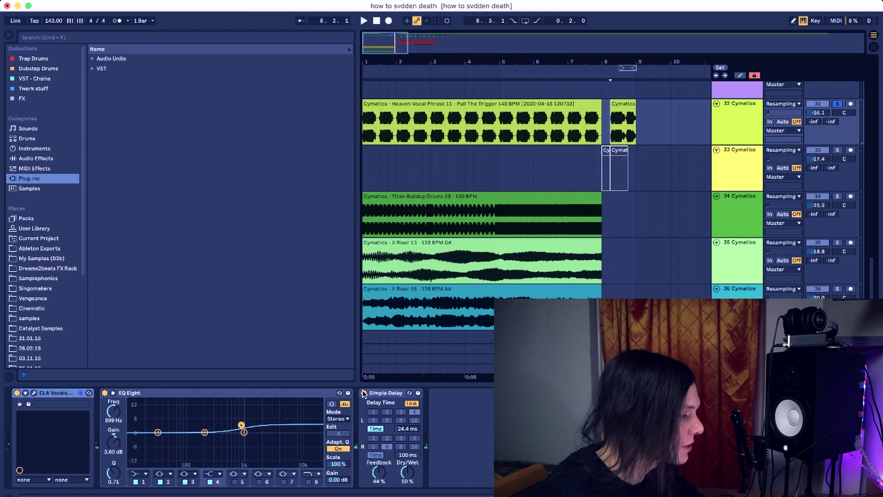
Take the vocal track 32 off solo and play the full build-up from bar 3.
click(141, 393)
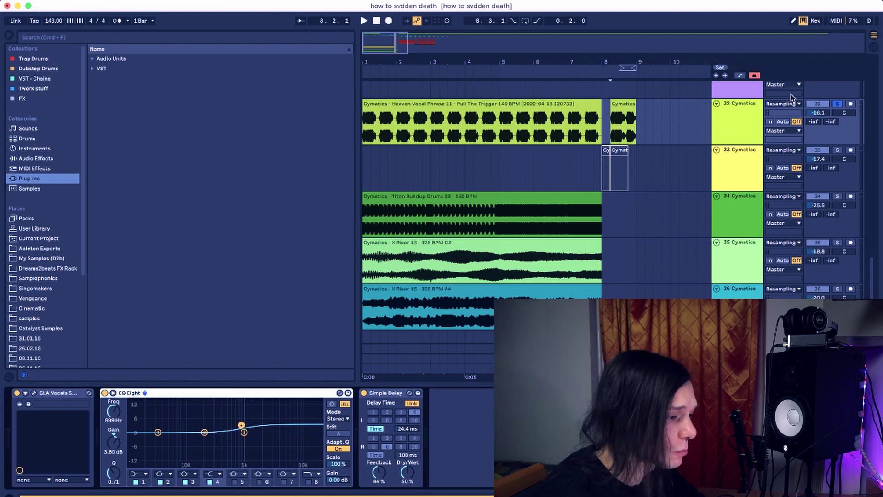
click(838, 105)
click(431, 163)
key(space)
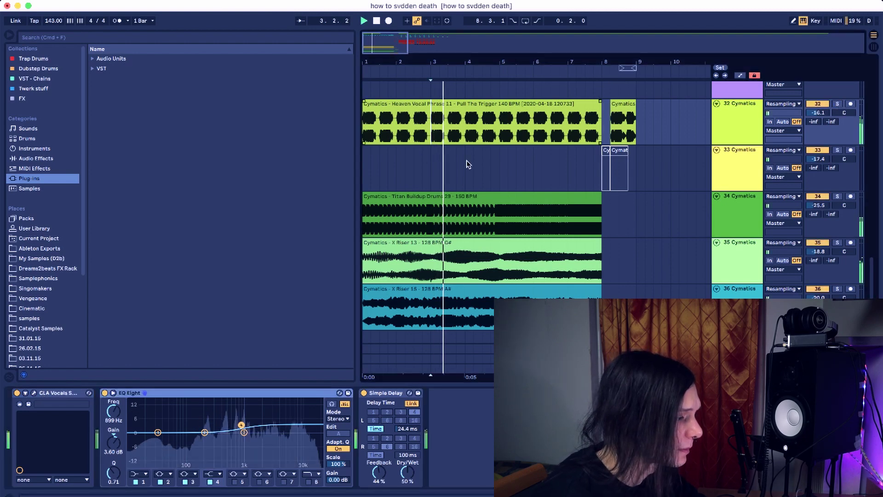
Solo the Titan Buildup Drums track 34 and play its clip to hear it alone.
scroll(467, 160, down, 1)
scroll(466, 160, down, 2)
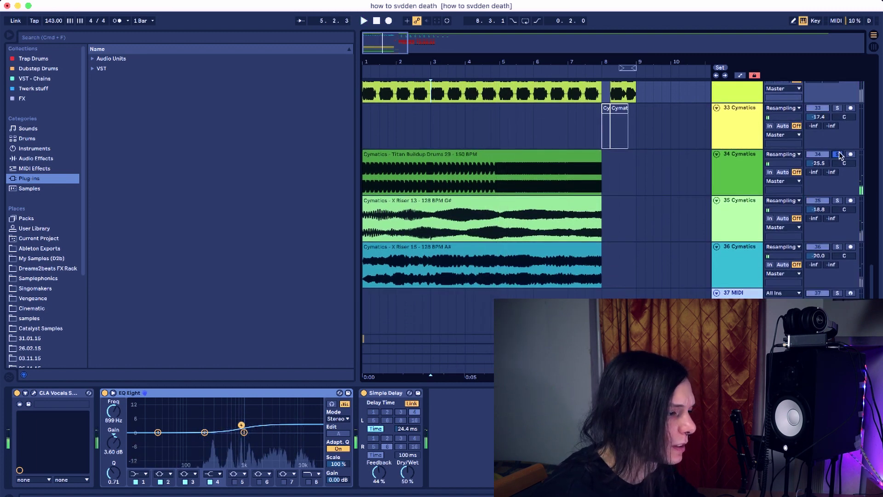
key(space)
key(space)
click(506, 167)
scroll(579, 210, down, 5)
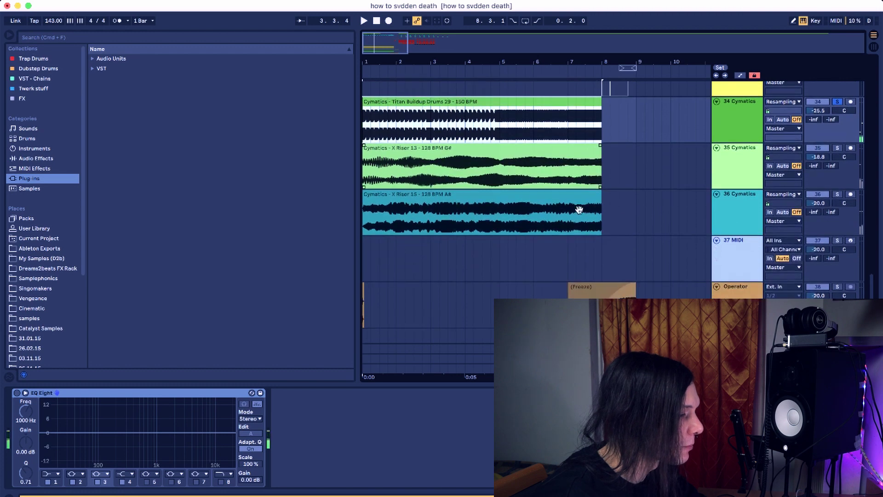
Solo the X Riser tracks 35 and 36 and the frozen Operator track in turn, playing the Operator clip from 8.2.
click(837, 148)
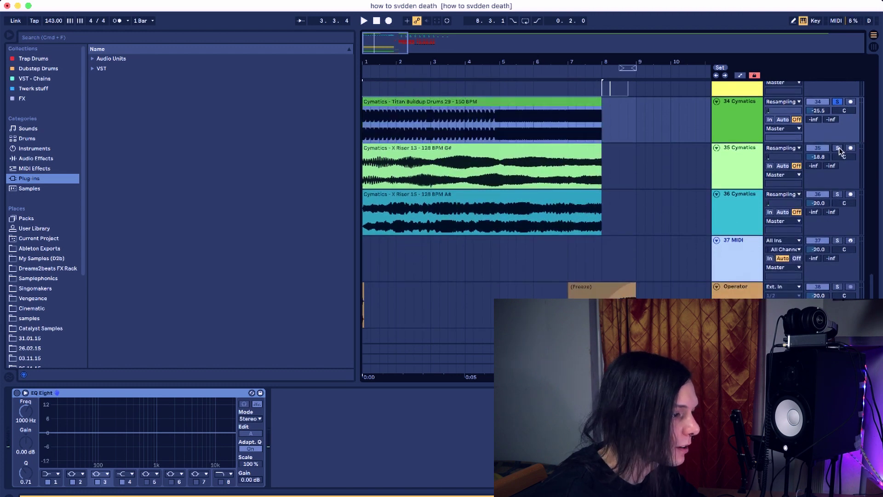
key(space)
click(745, 161)
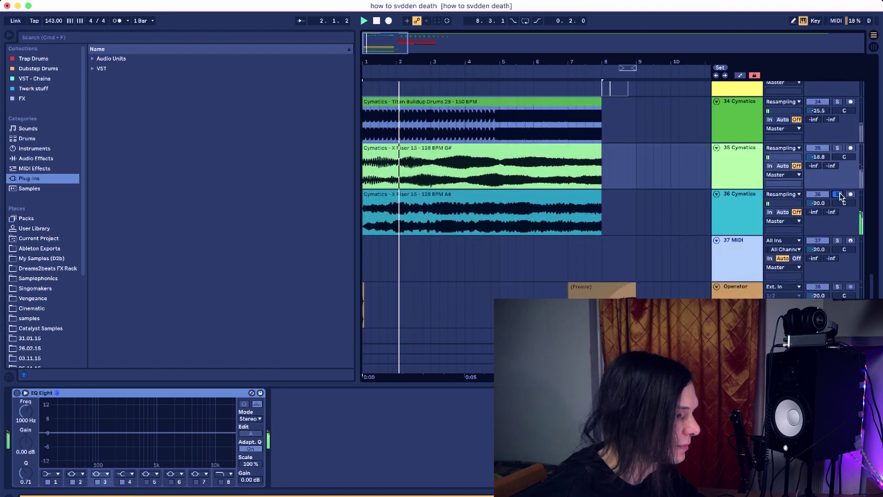
click(837, 194)
scroll(705, 203, down, 1)
key(space)
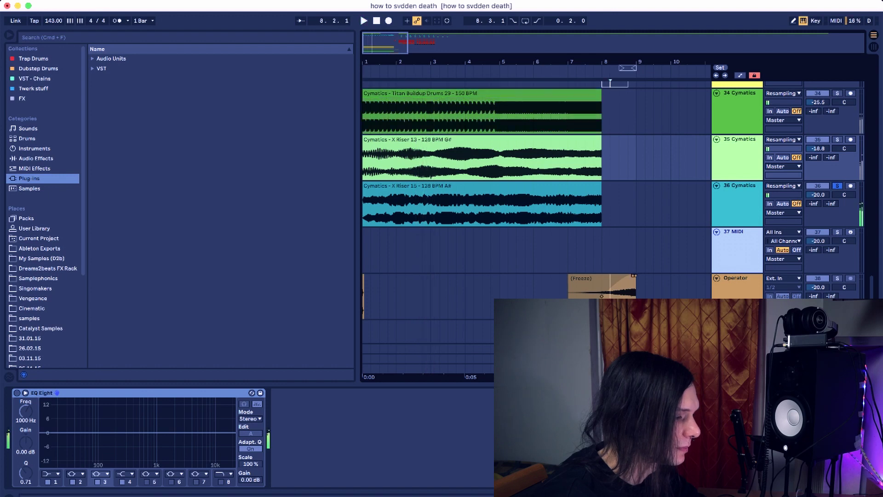
click(610, 288)
key(space)
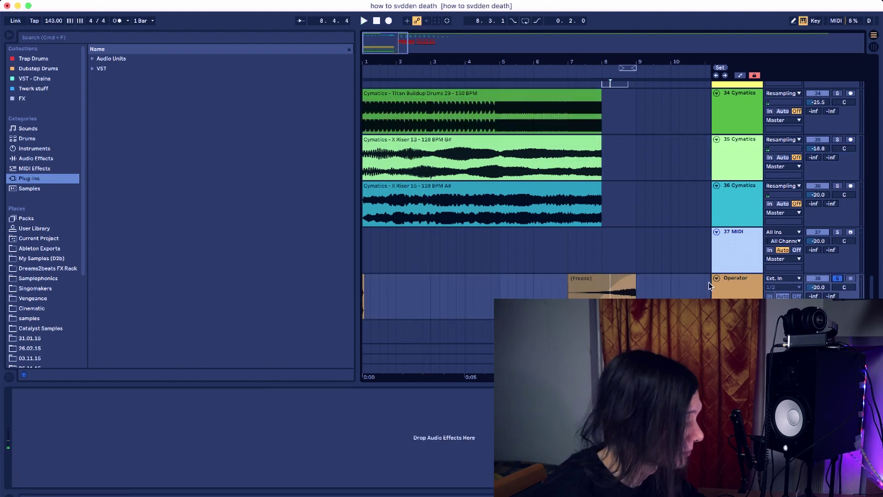
Solo the Cymatics Terror percussion track 11 and play its fill from 8.3, examining the individual clips.
scroll(574, 280, up, 15)
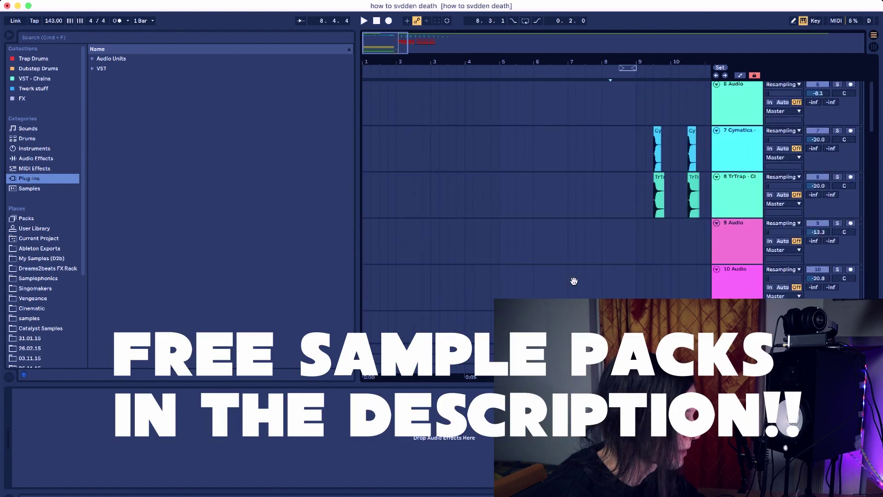
scroll(574, 281, down, 10)
scroll(585, 250, up, 8)
scroll(598, 207, down, 2)
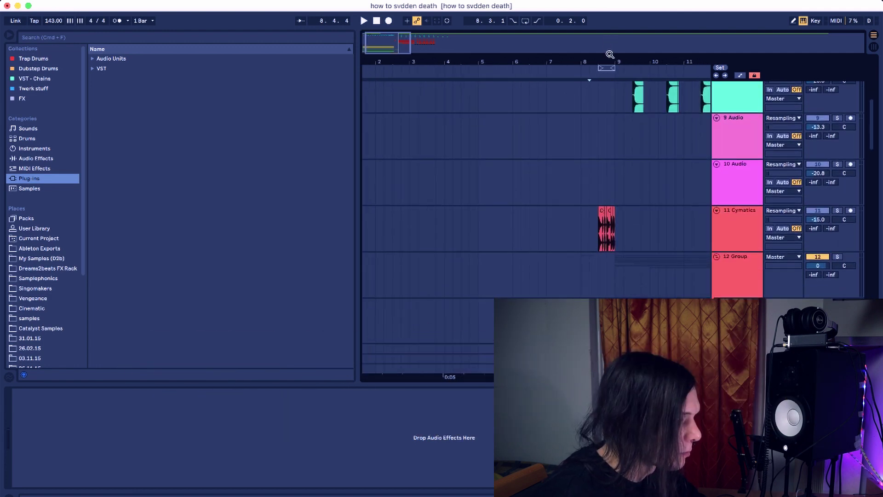
mouse_move(609, 54)
mouse_down()
mouse_move(609, 124)
mouse_move(610, 60)
mouse_up()
click(584, 237)
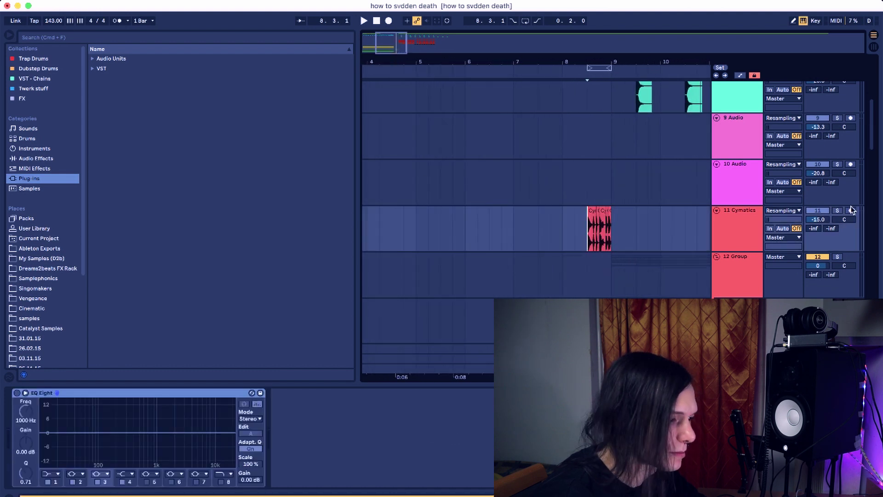
key(alt+minus)
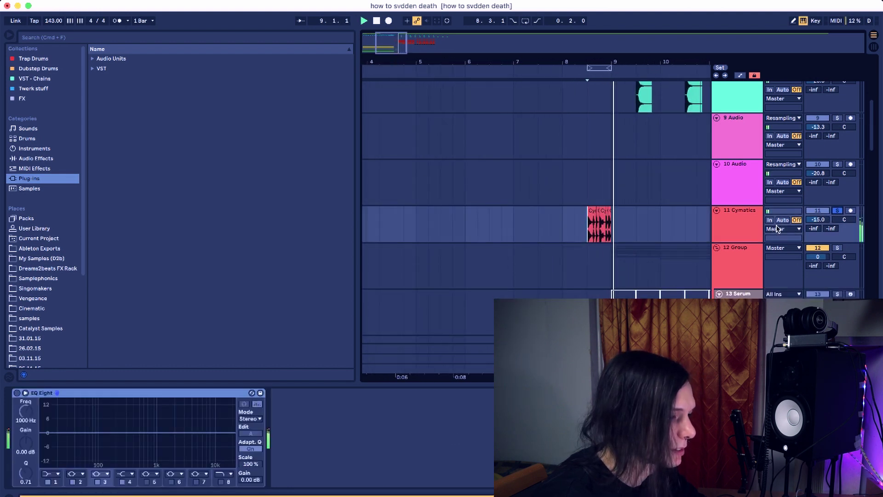
key(z)
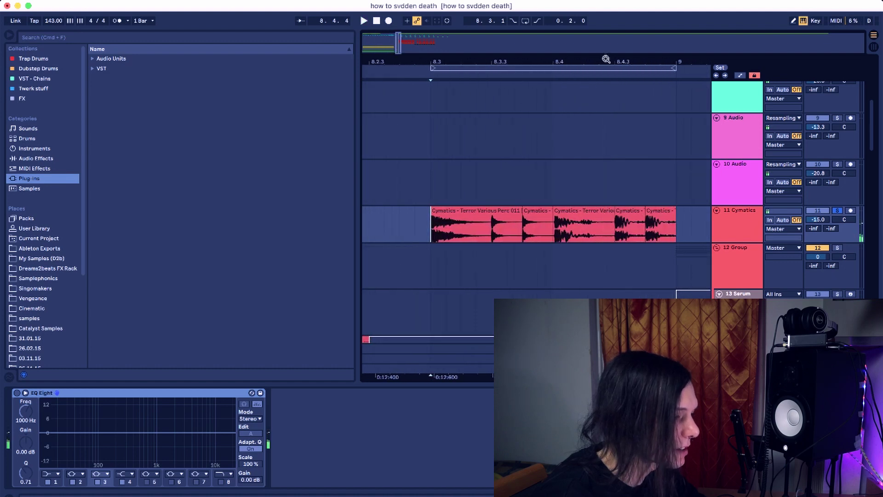
drag(591, 65, 591, 59)
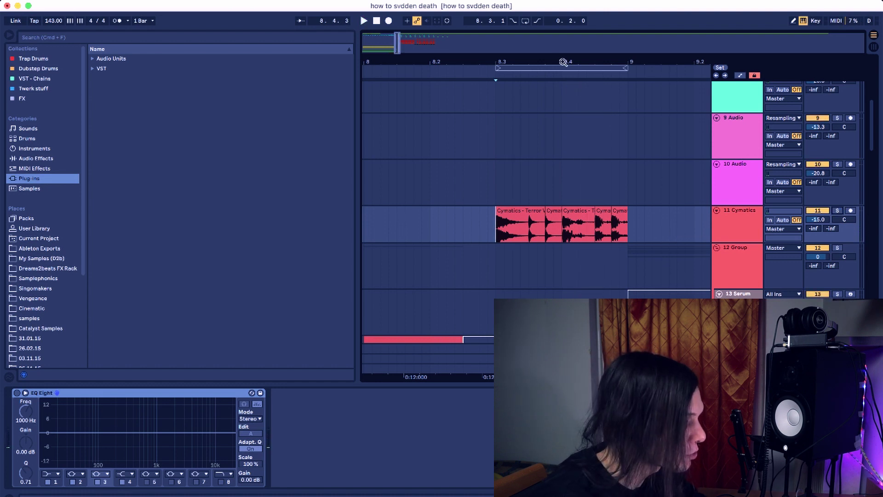
Solo Serum track 14 and play its first clip from bar 8.
drag(563, 62, 561, 55)
scroll(541, 203, down, 5)
click(541, 203)
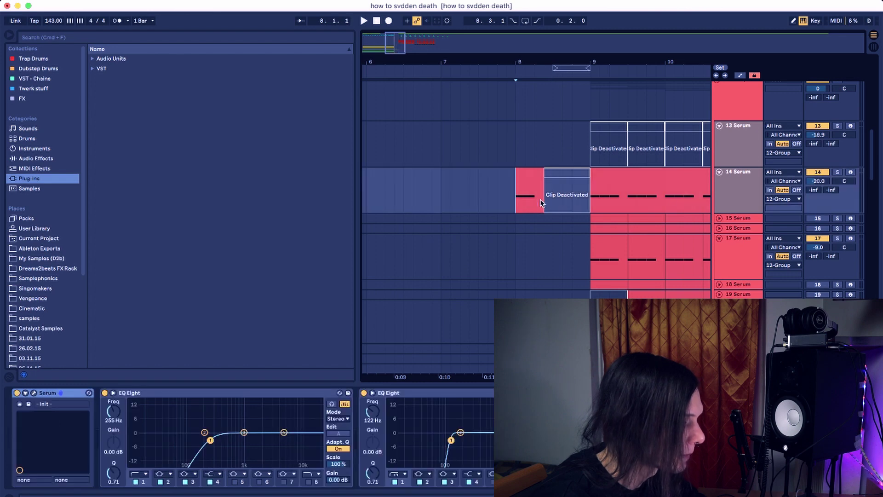
key(space)
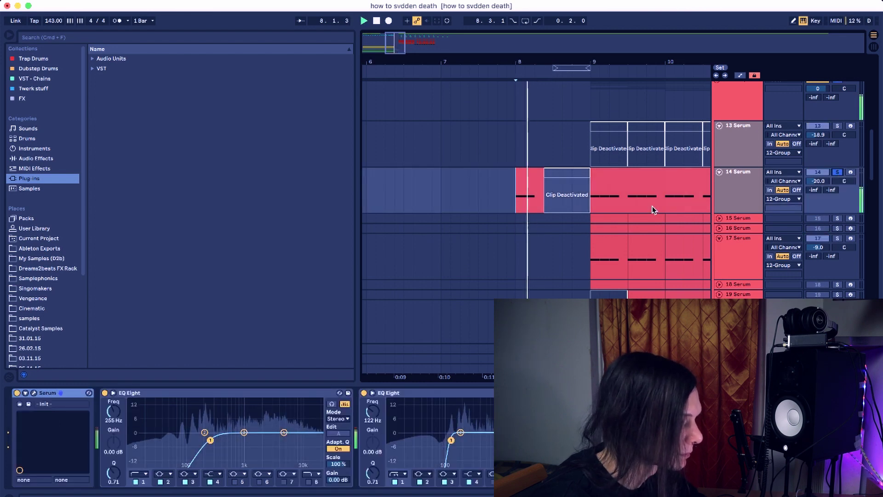
Take Serum track 14 off solo, play group 12 on solo from bar 9 and look over its layered Serum tracks.
click(592, 198)
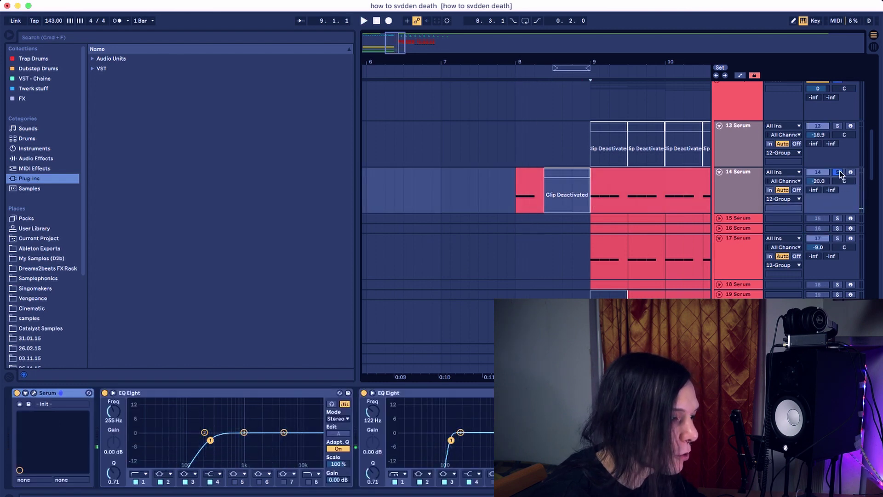
scroll(839, 172, up, 3)
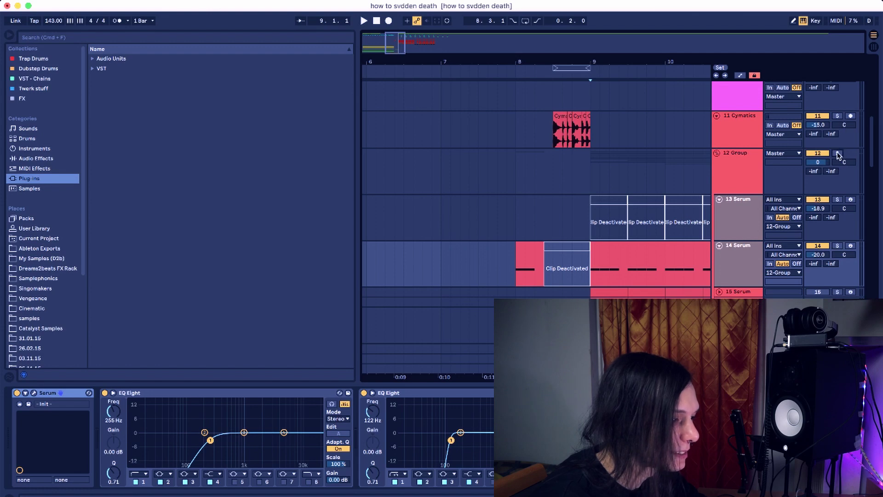
click(836, 154)
key(space)
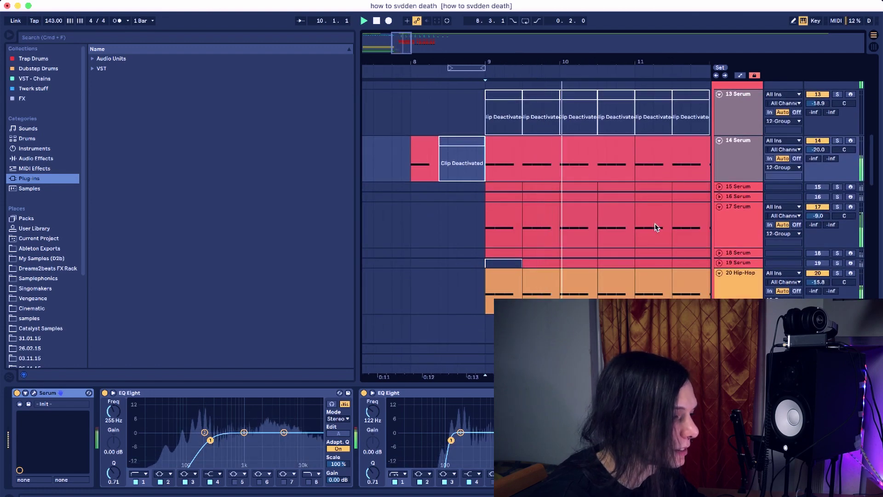
scroll(724, 212, down, 3)
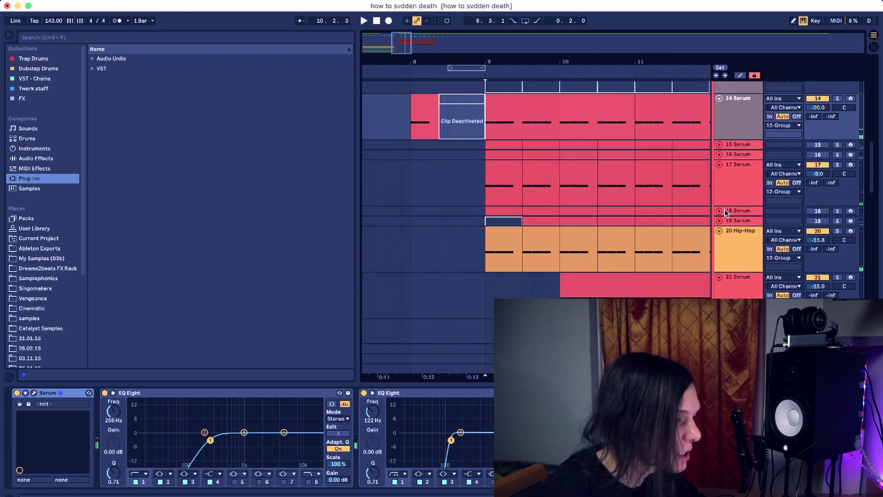
scroll(724, 209, down, 4)
scroll(658, 184, up, 8)
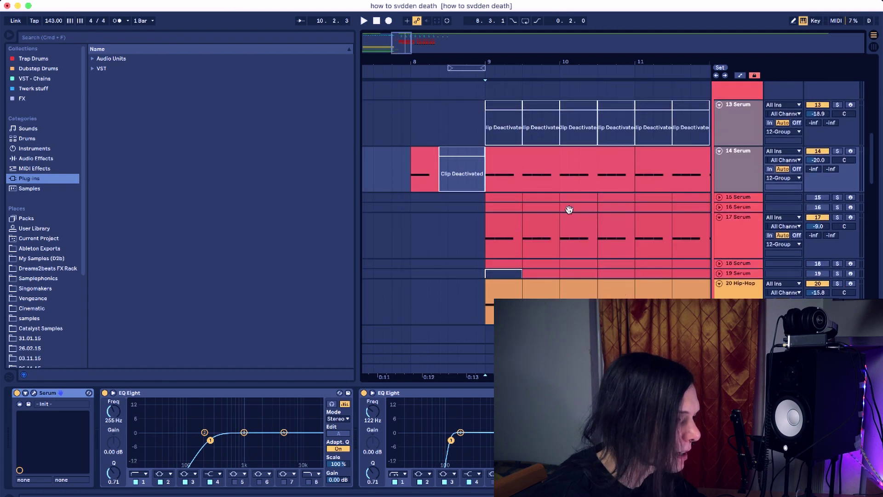
Solo Serum tracks 14 and 17 in turn while playing the drop from bar 9 to compare the layers, ending on track 14.
click(732, 197)
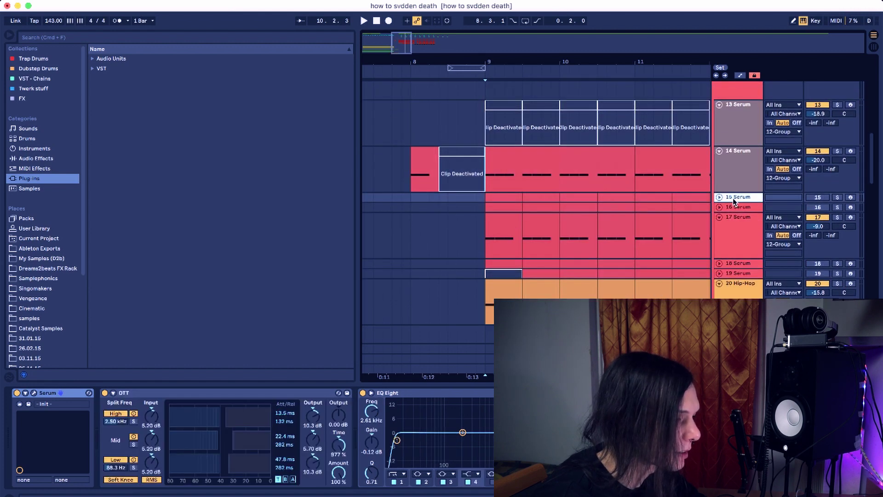
click(735, 169)
click(837, 151)
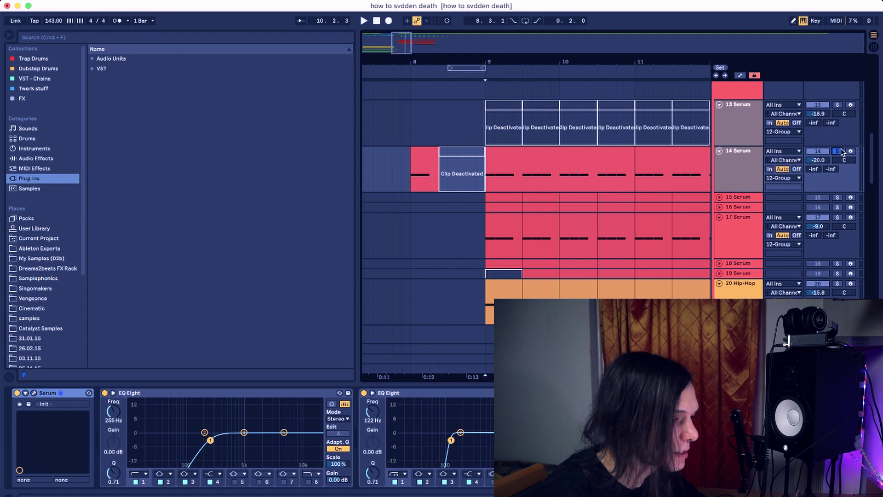
click(496, 164)
key(space)
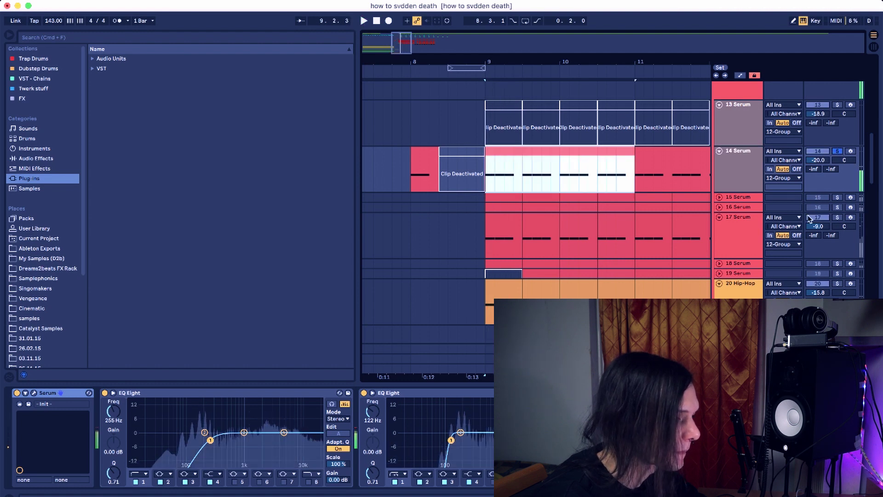
click(837, 217)
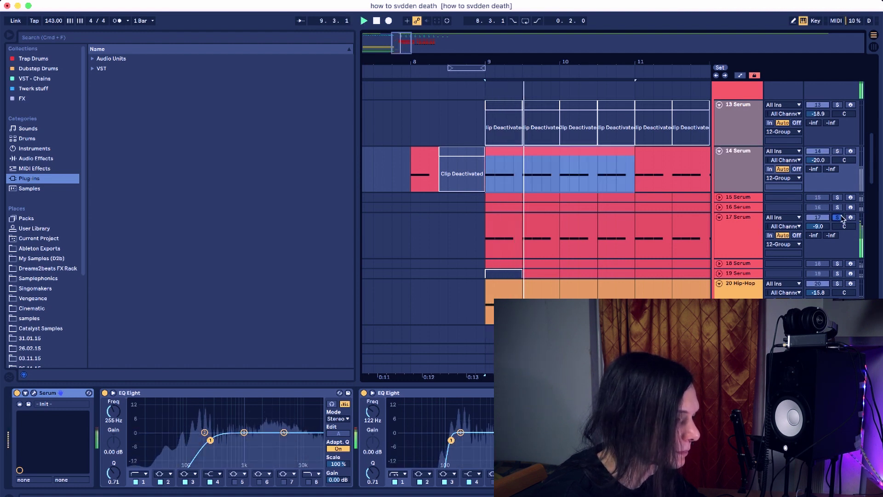
click(835, 146)
key(space)
click(837, 151)
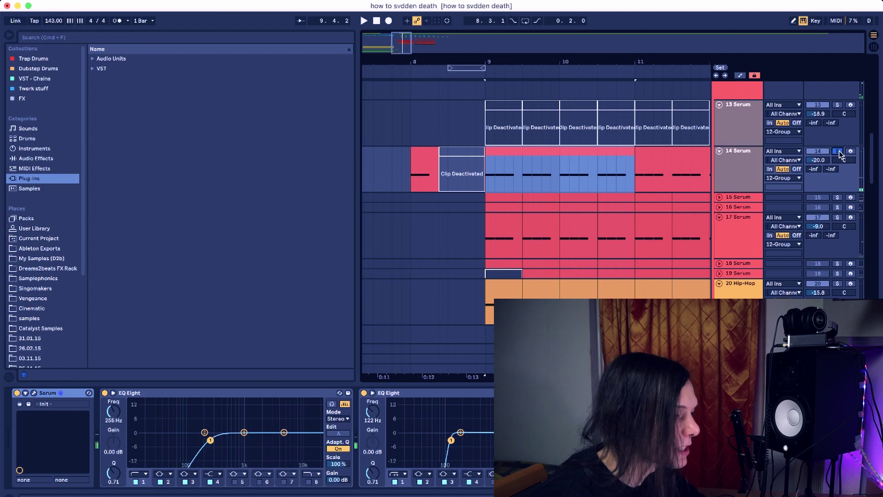
Set the playback start to bar 9 and open track 14's Serum instrument, moving its window so the whole interface shows.
click(489, 181)
click(487, 182)
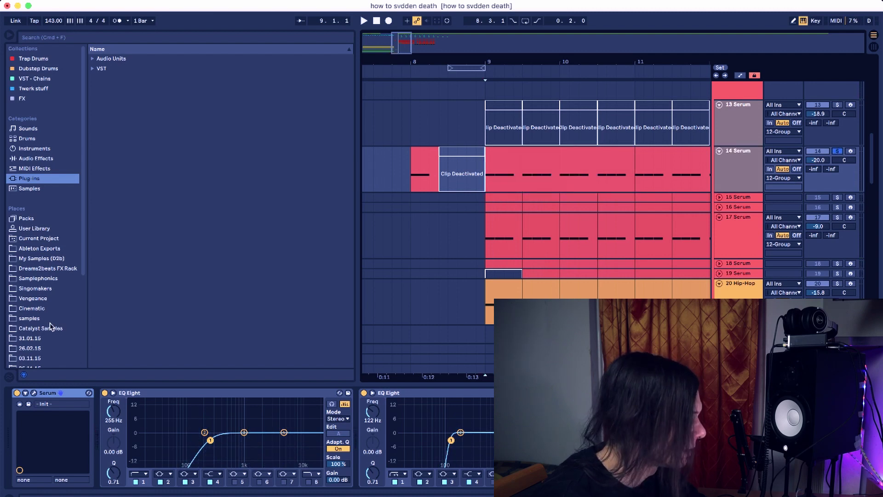
click(34, 392)
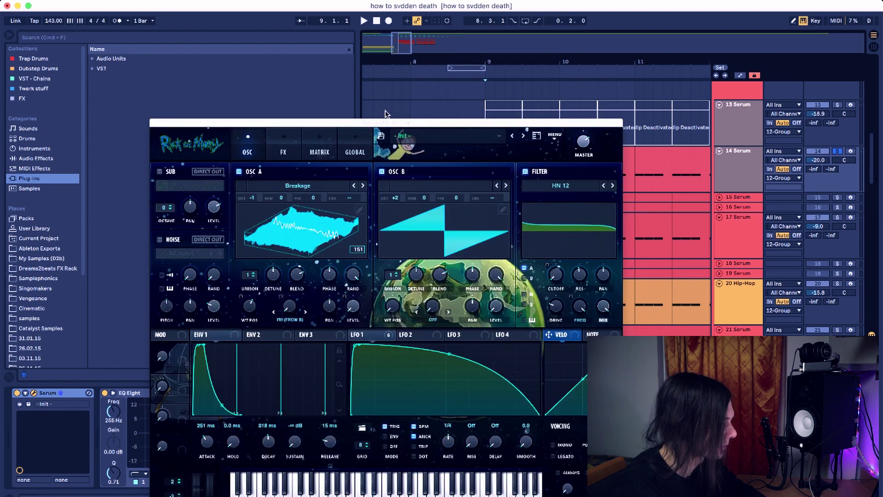
drag(387, 127, 390, 36)
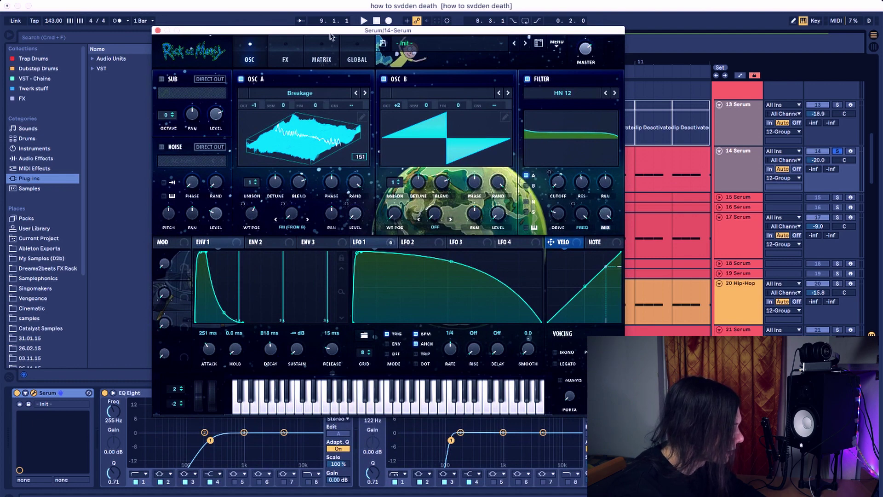
drag(330, 33, 353, 34)
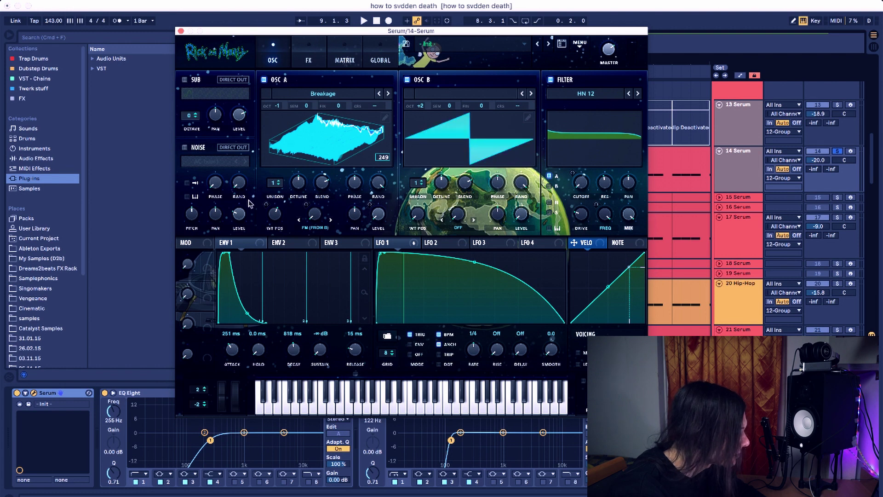
View Osc A's Breakage wavetable in 2D and 3D, and browse the available wavetable folders without choosing another.
click(328, 120)
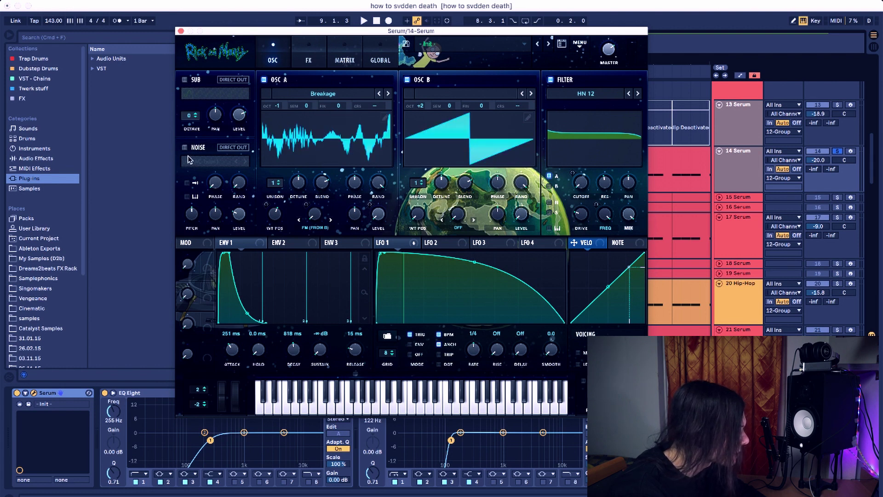
click(319, 137)
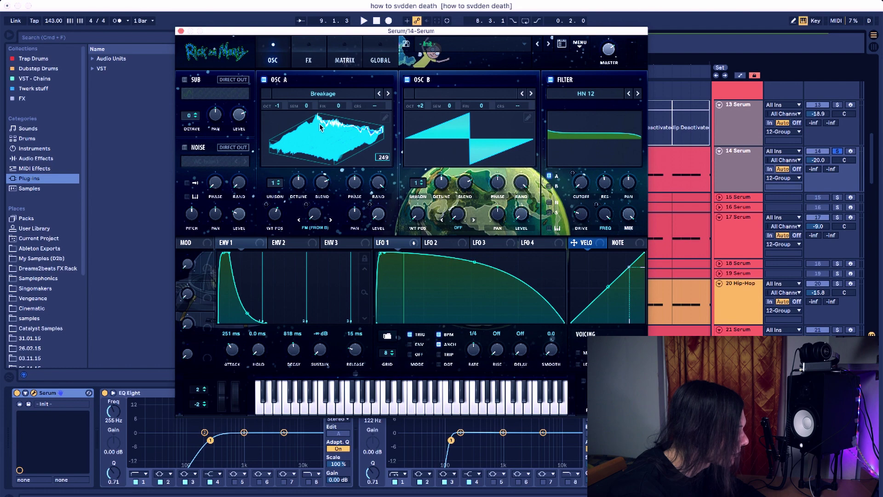
click(317, 96)
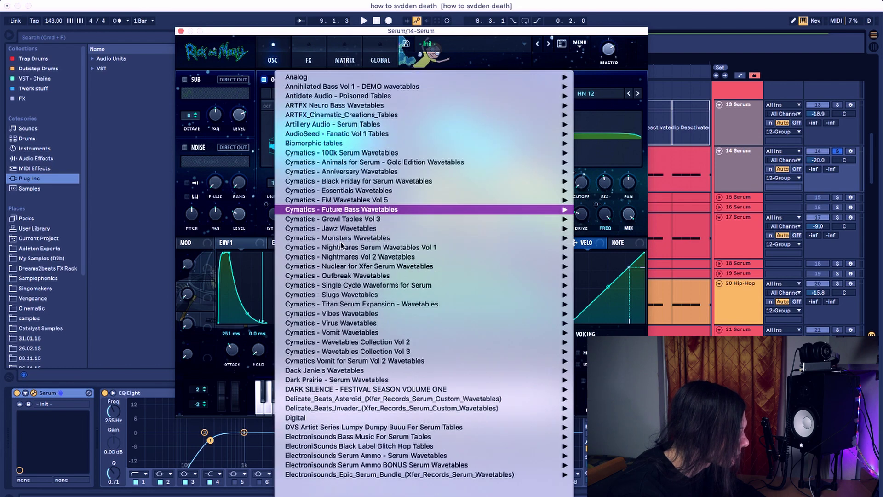
scroll(341, 239, down, 5)
mouse_move(340, 245)
scroll(341, 245, up, 10)
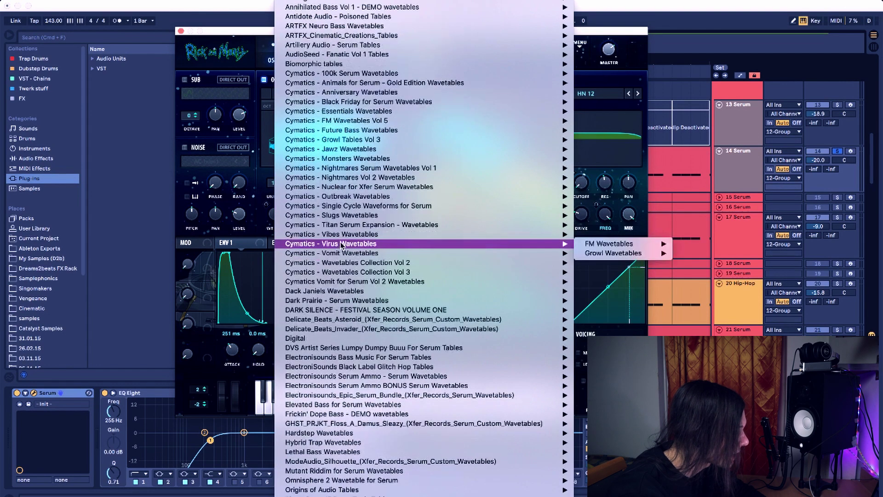
key(Escape)
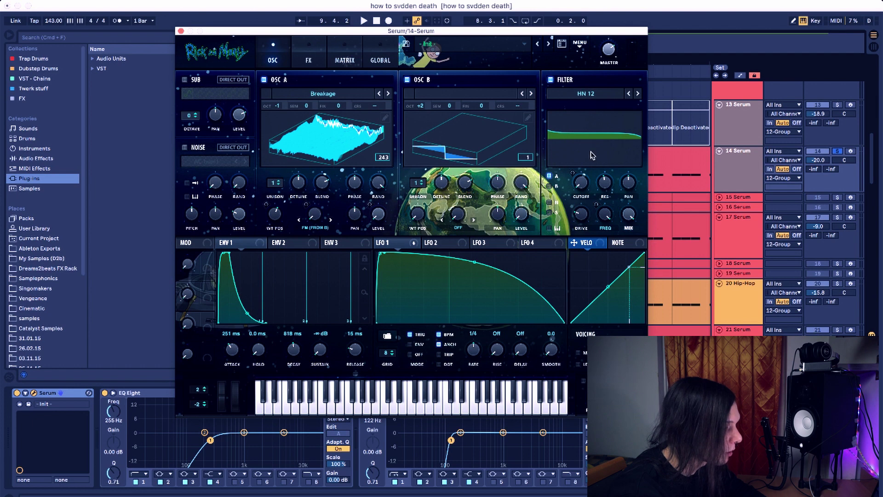
Play the patch and examine LFO 1's shape and modulation destinations, comparing it with LFO 2 and LFO 3.
key(space)
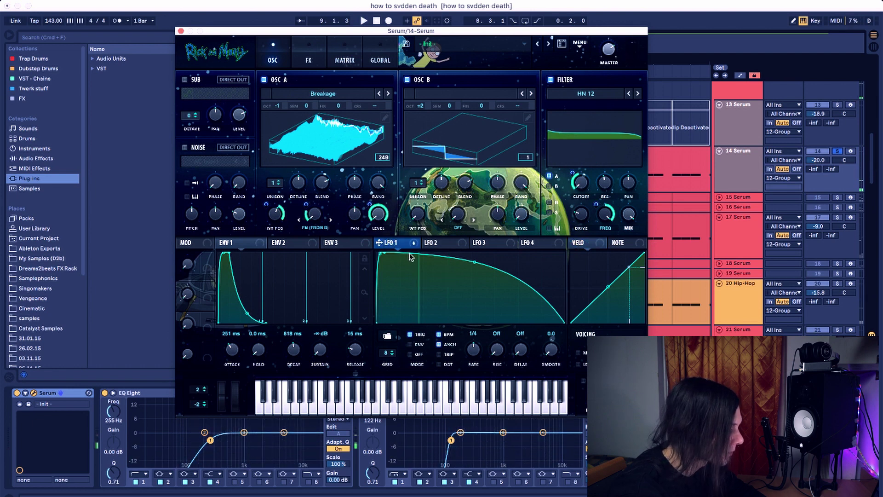
right_click(405, 246)
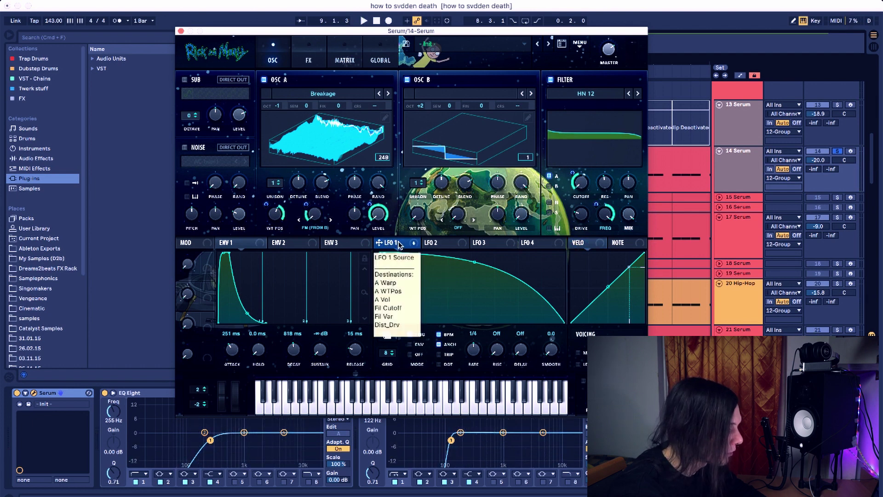
click(400, 246)
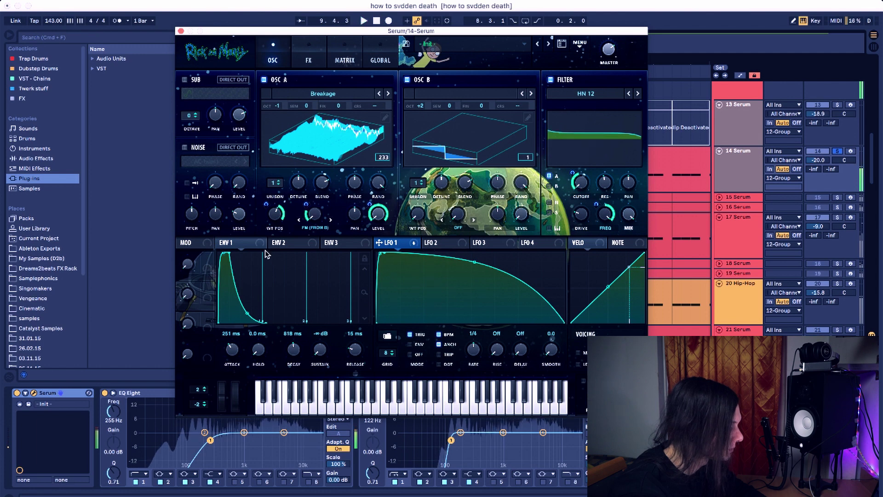
click(439, 244)
click(496, 244)
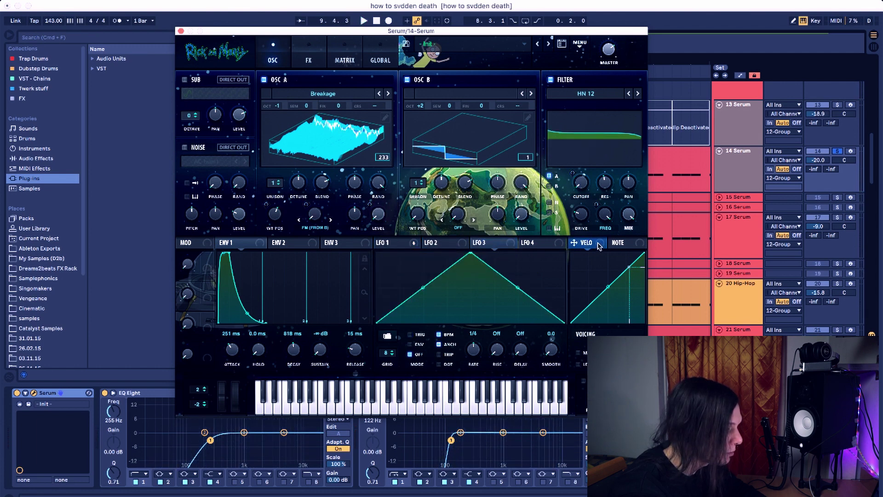
click(398, 247)
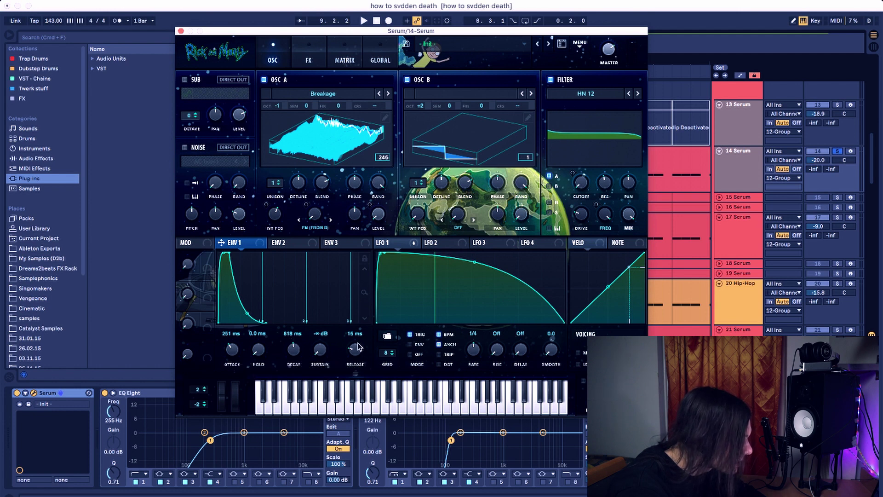
click(396, 244)
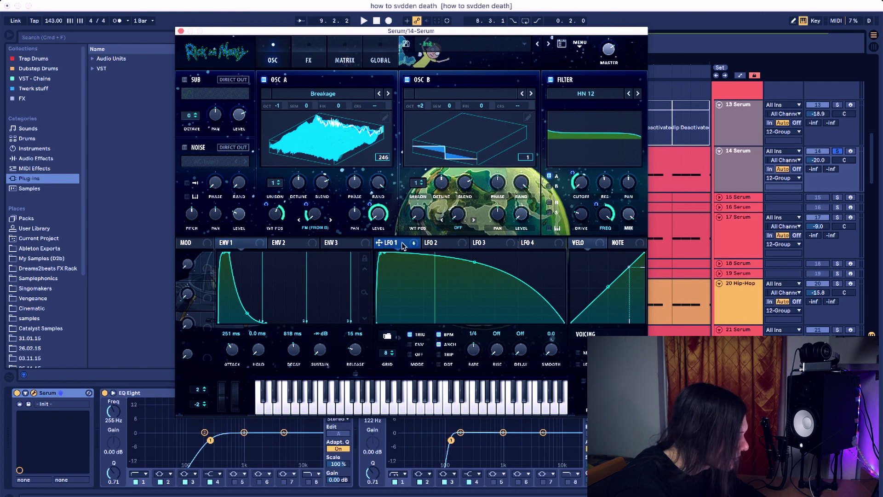
right_click(402, 246)
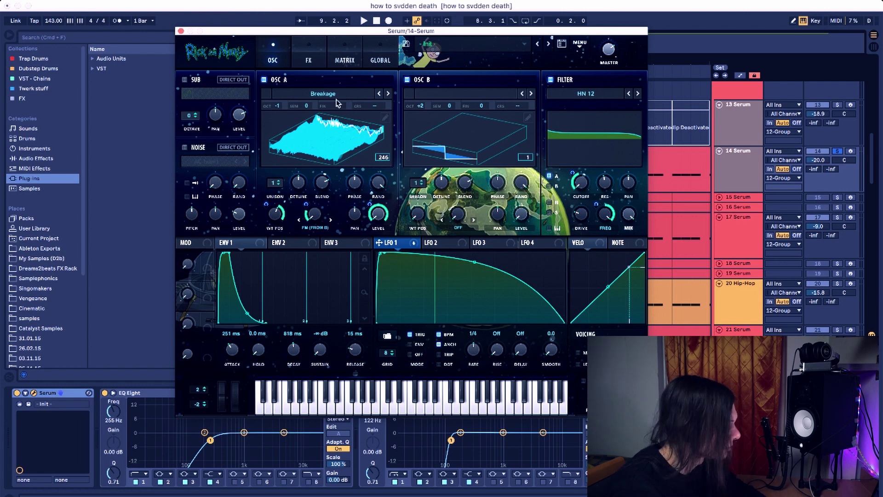
Review the patch's effects rack, compare the sound with Delay bypassed and enabled during playback, and close the Serum window.
click(307, 62)
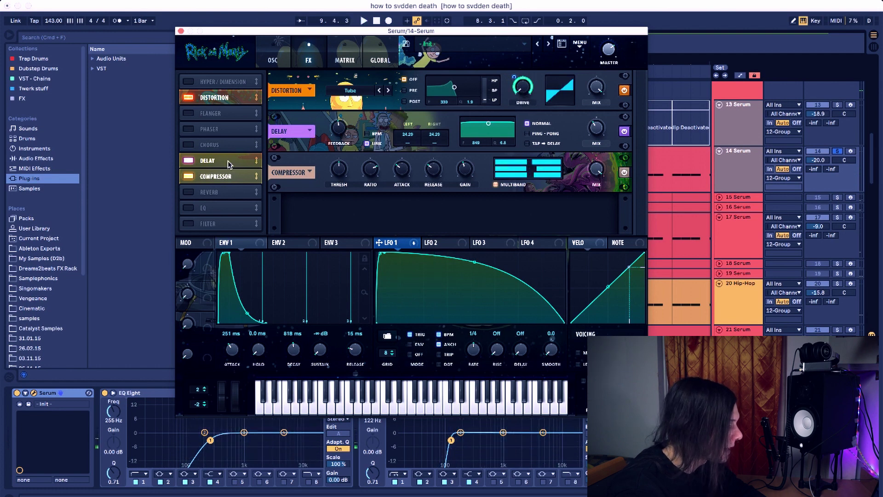
key(space)
click(625, 132)
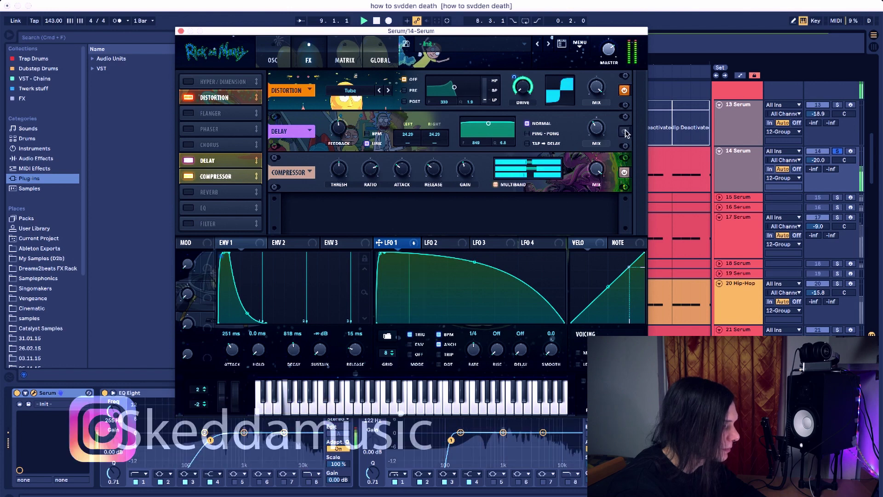
click(624, 132)
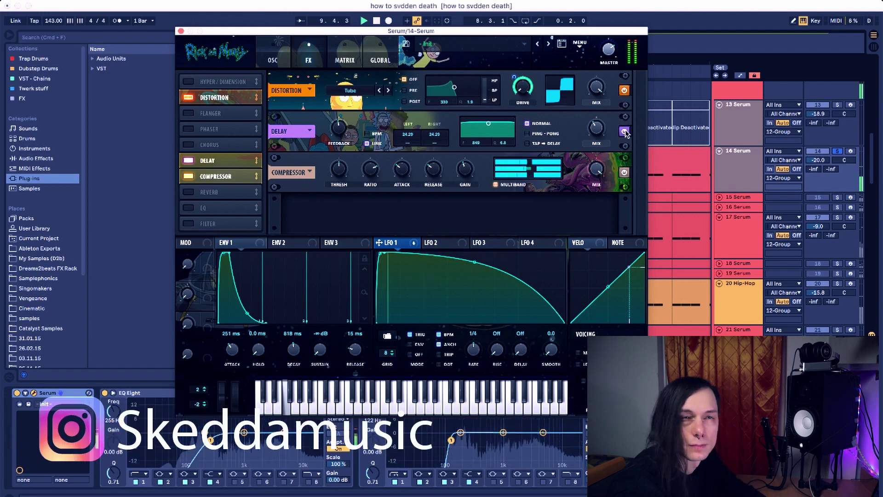
key(space)
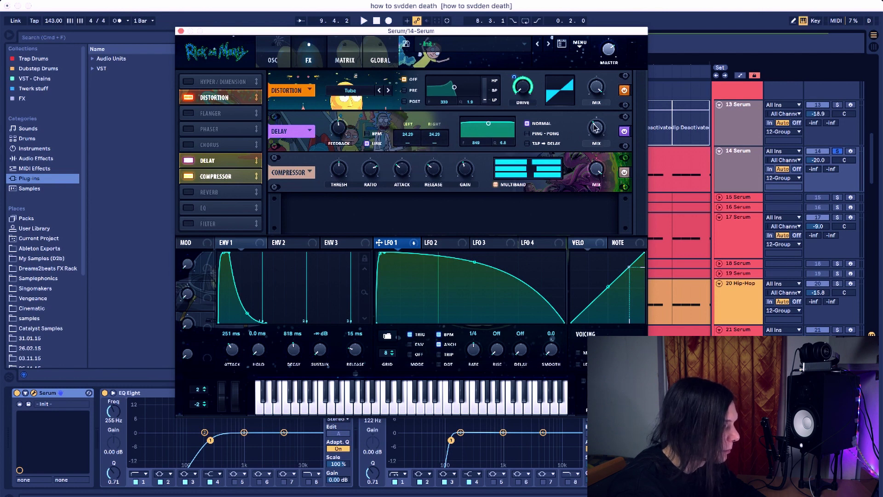
mouse_move(595, 127)
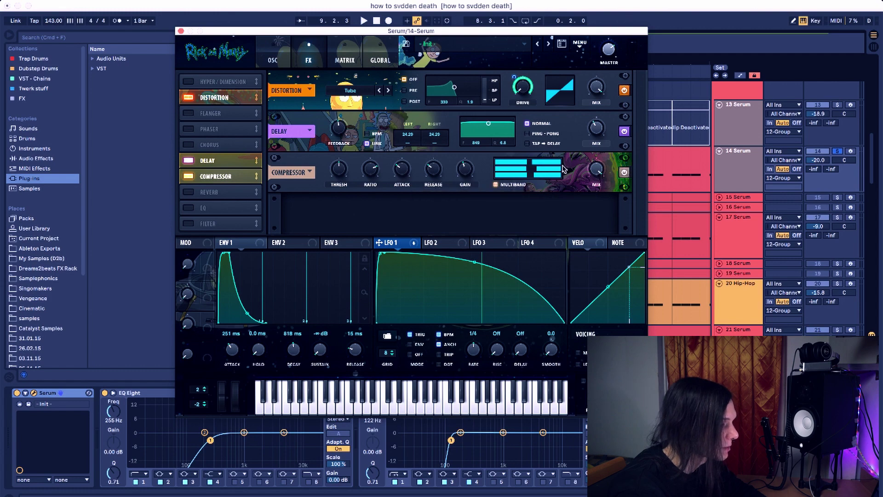
click(180, 31)
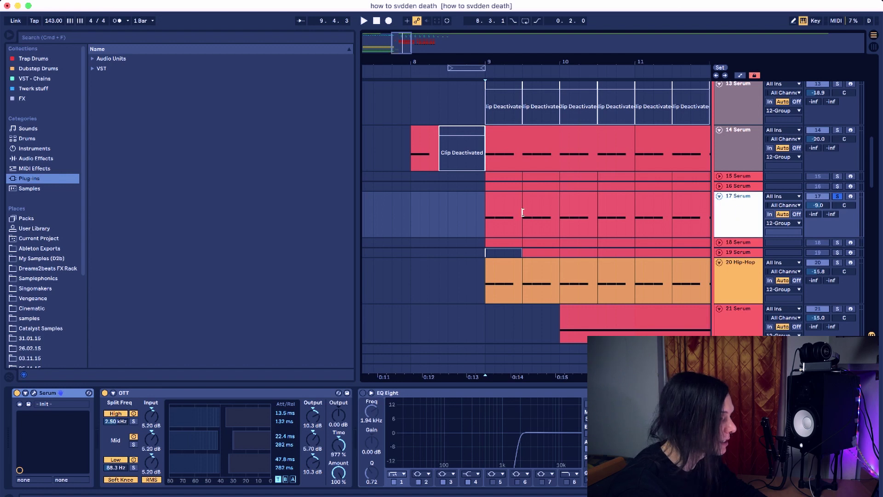
Play Serum track 17 on solo from bar 9 and compare it with its OTT device bypassed and enabled.
click(484, 228)
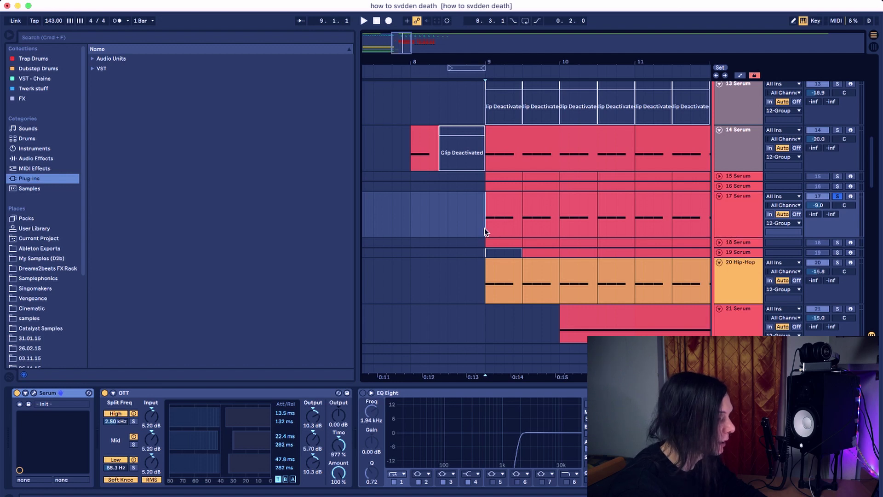
key(space)
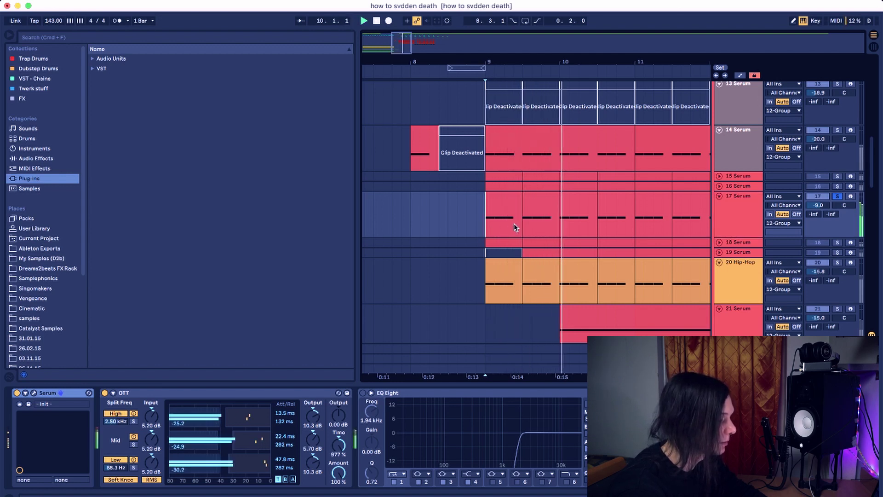
key(space)
click(105, 393)
key(space)
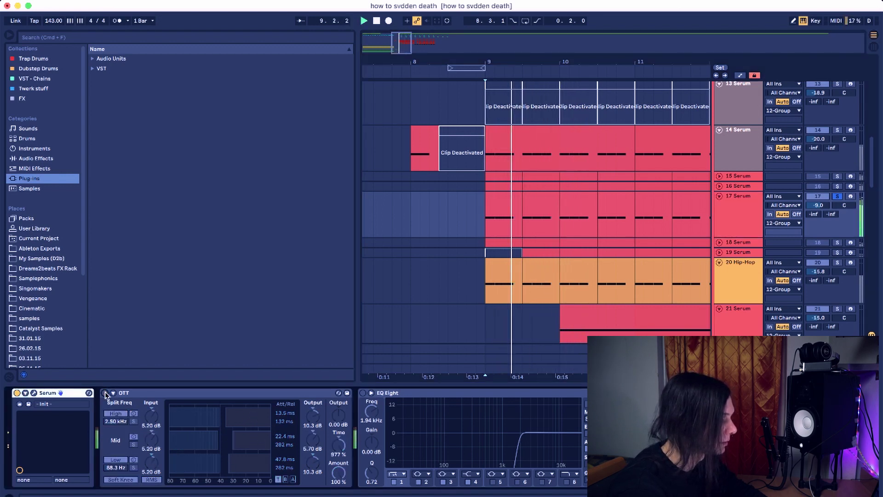
click(105, 393)
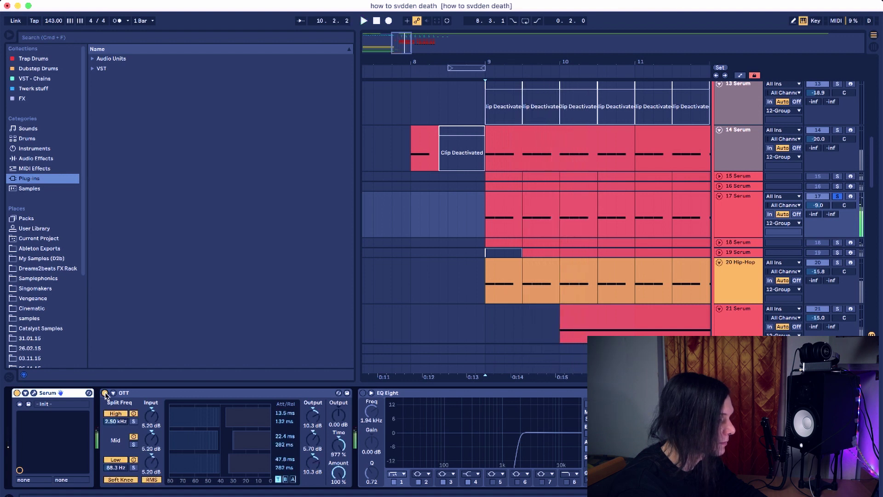
Replay track 17 from bar 9 and open its Serum instrument, moving the window so the whole interface shows.
click(489, 223)
key(space)
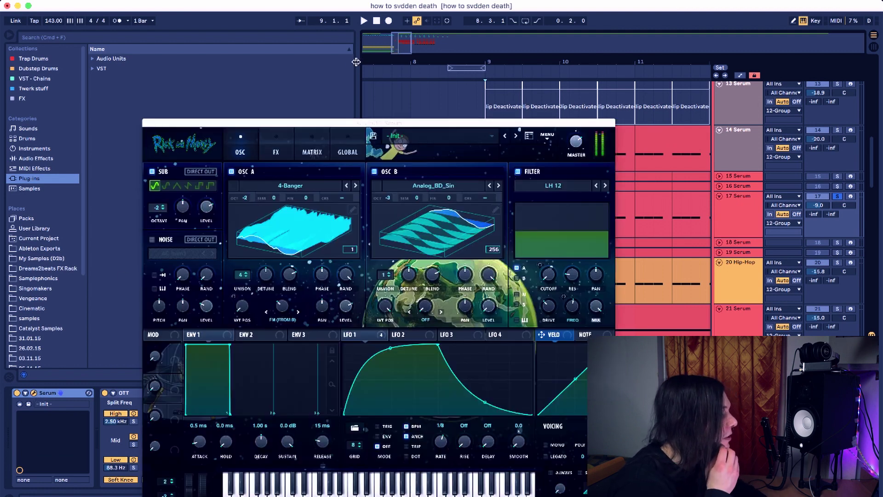
drag(374, 122, 387, 25)
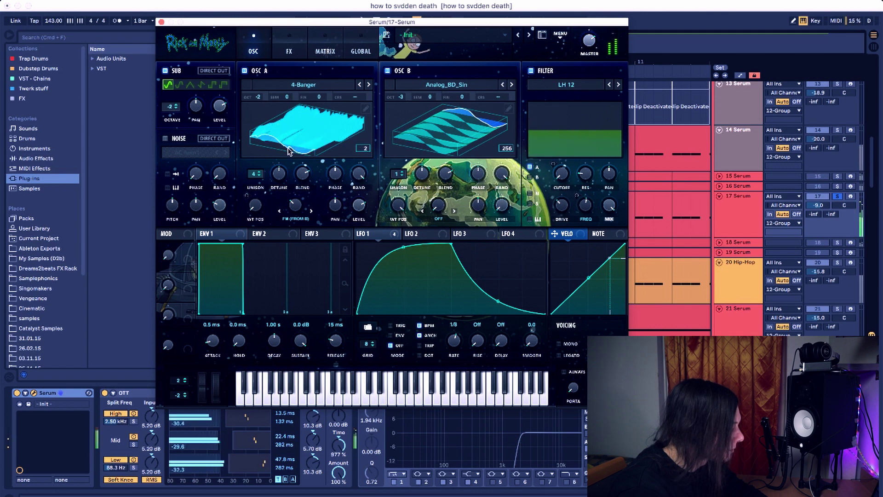
Find Osc B's Analog_BD_Sin wavetable in the Analog folder, keep it selected, and show Osc A's 4-Banger wavetable in 2D.
click(450, 86)
mouse_move(457, 97)
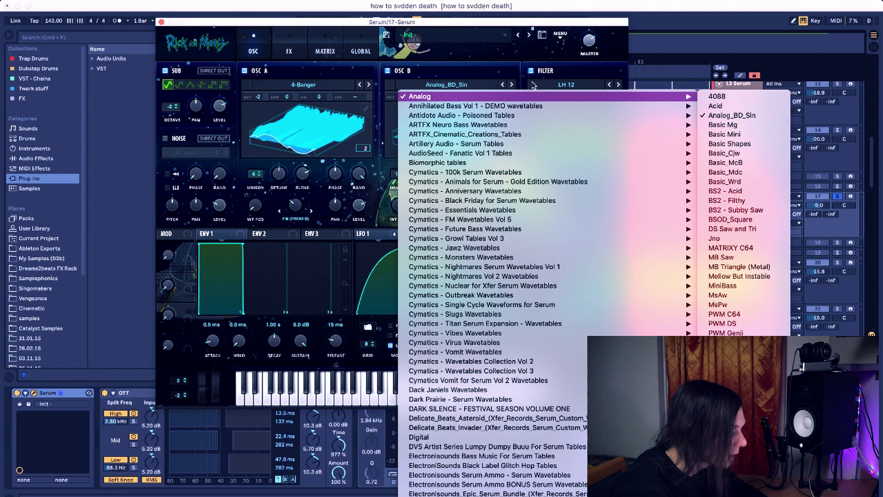
click(742, 118)
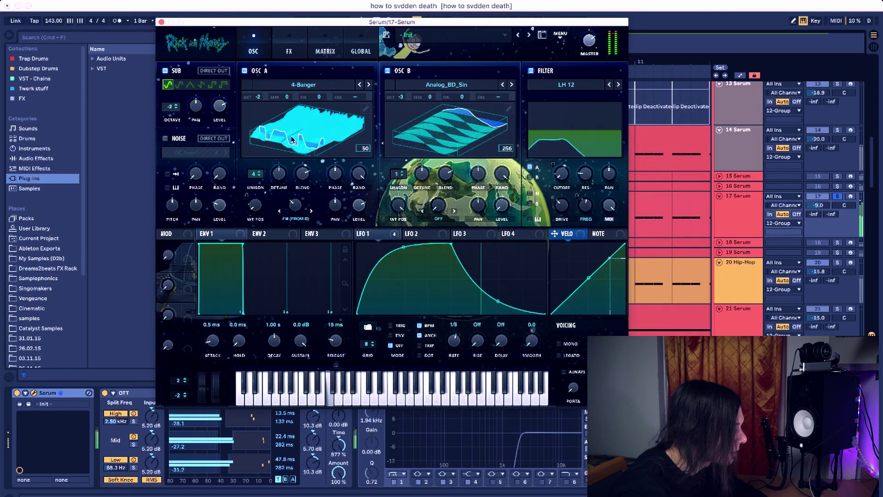
click(301, 133)
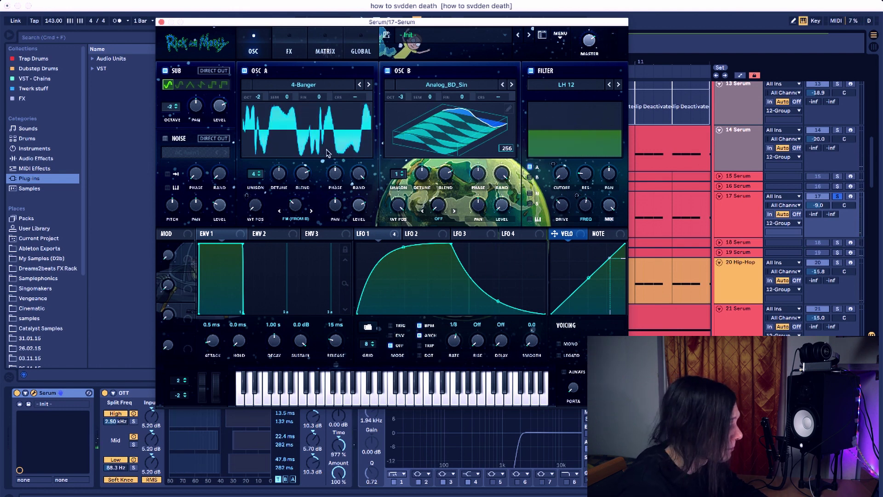
Switch the Sub oscillator off and on during playback to hear its contribution, leaving it enabled.
click(166, 71)
click(165, 71)
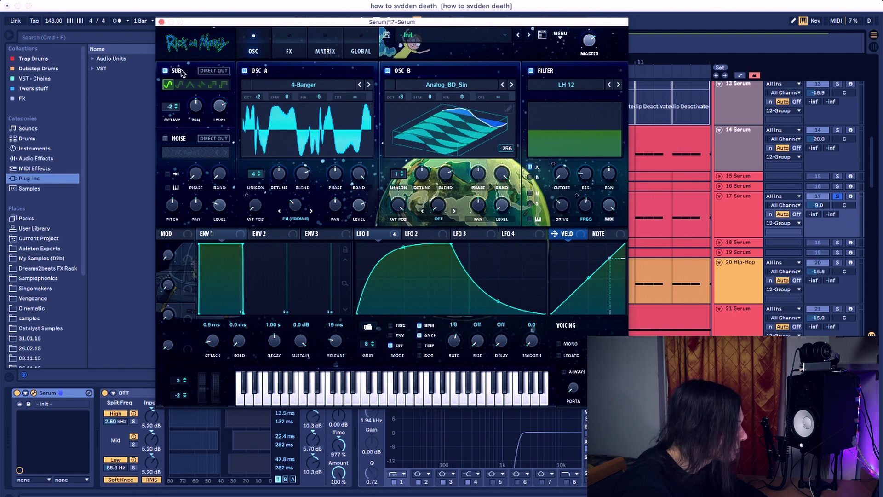
click(166, 72)
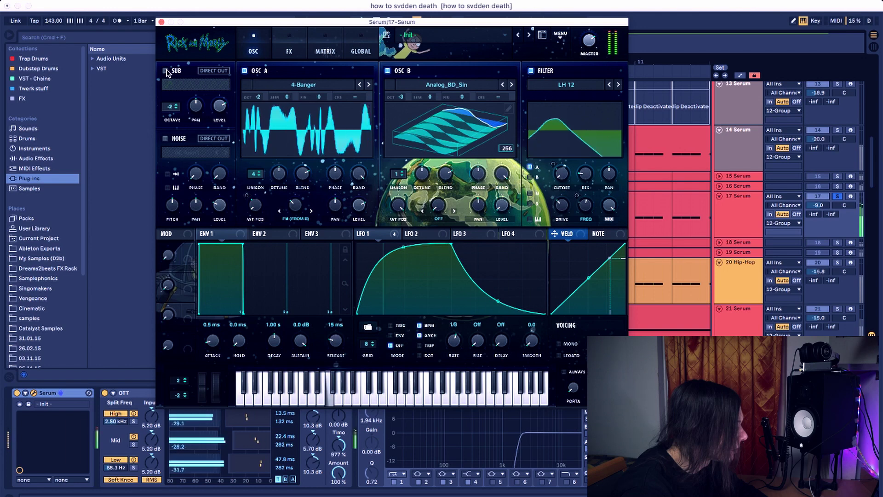
click(166, 72)
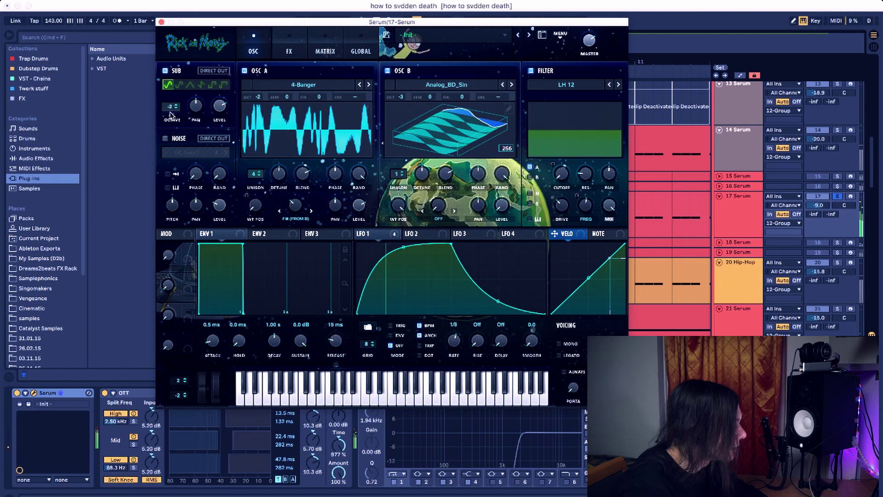
Examine LFO 1's modulation of Osc A's wavetable position and of the filter's Cutoff and Freq controls.
click(329, 401)
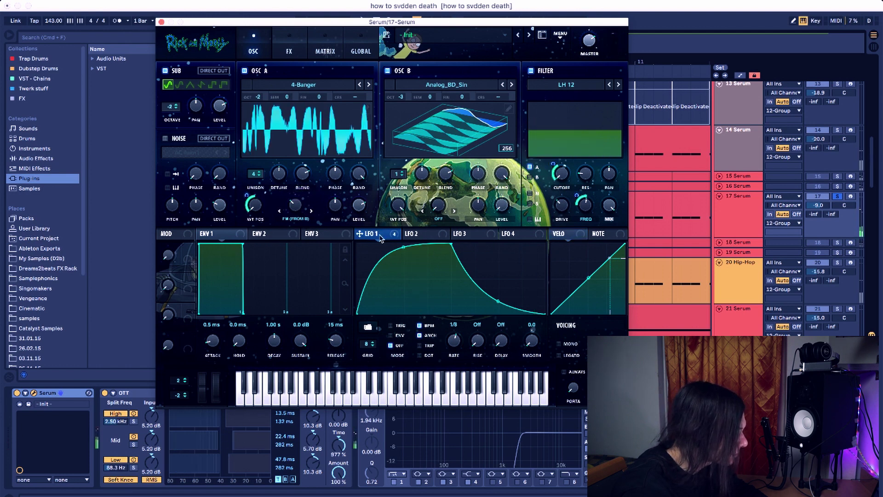
drag(379, 235, 245, 211)
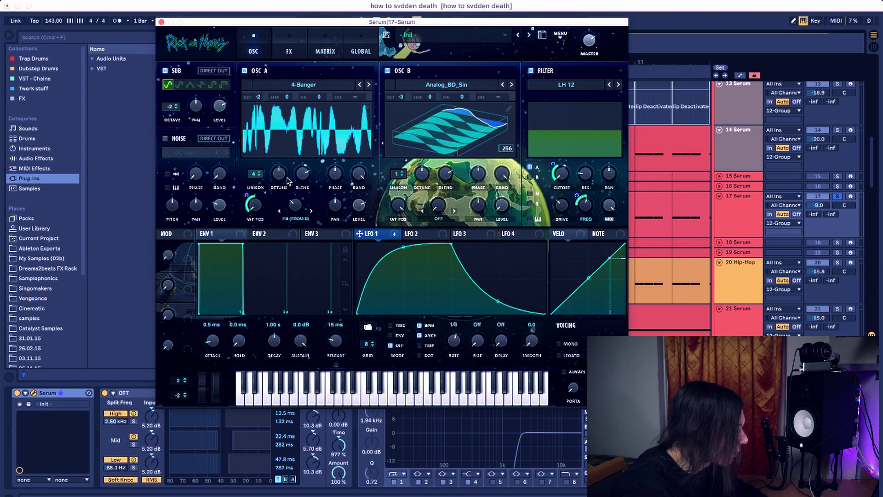
mouse_move(282, 179)
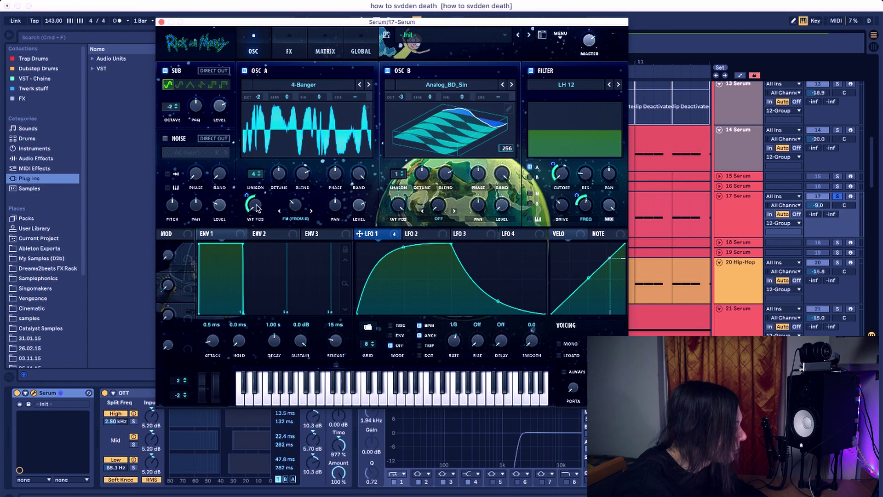
mouse_move(246, 197)
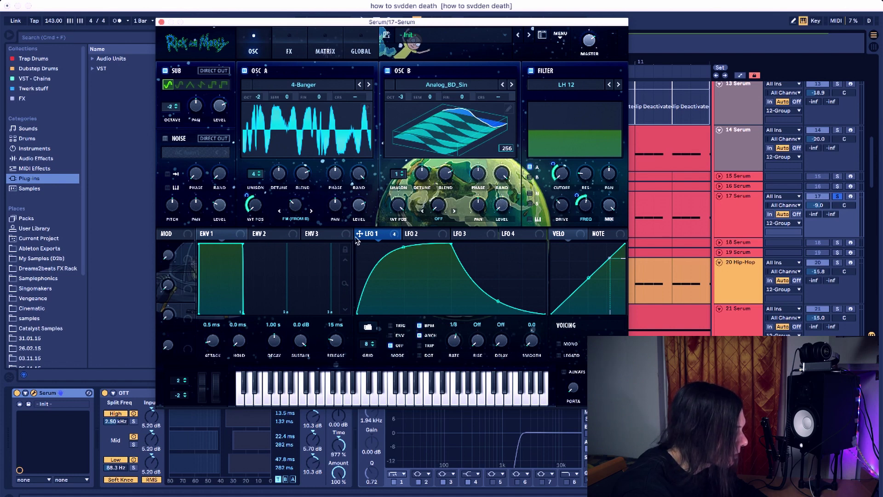
mouse_move(357, 211)
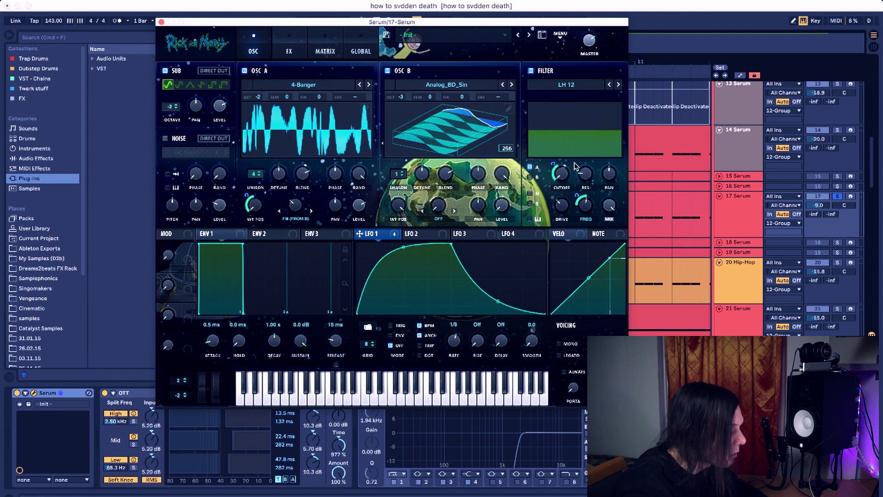
mouse_move(561, 176)
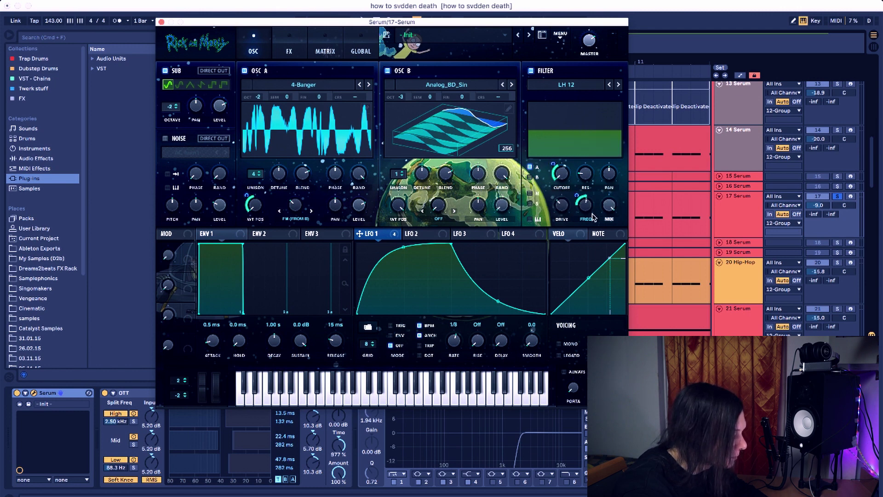
mouse_move(587, 209)
drag(577, 195, 577, 195)
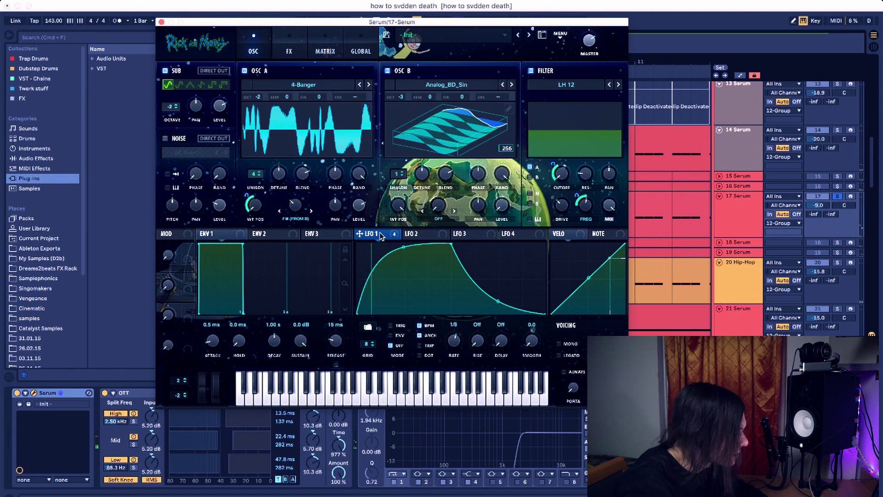
Review track 17's Serum effects and compare the sound with the Zero-Square Distortion off and on, leaving it enabled.
click(296, 53)
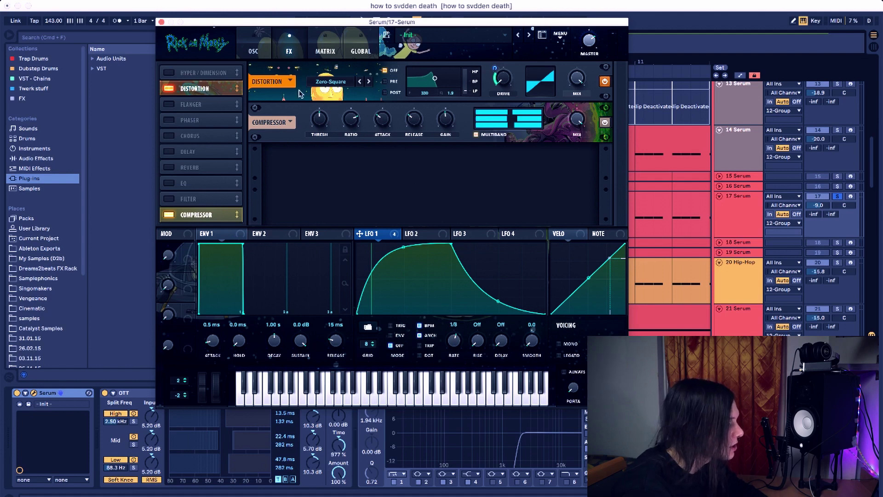
click(169, 89)
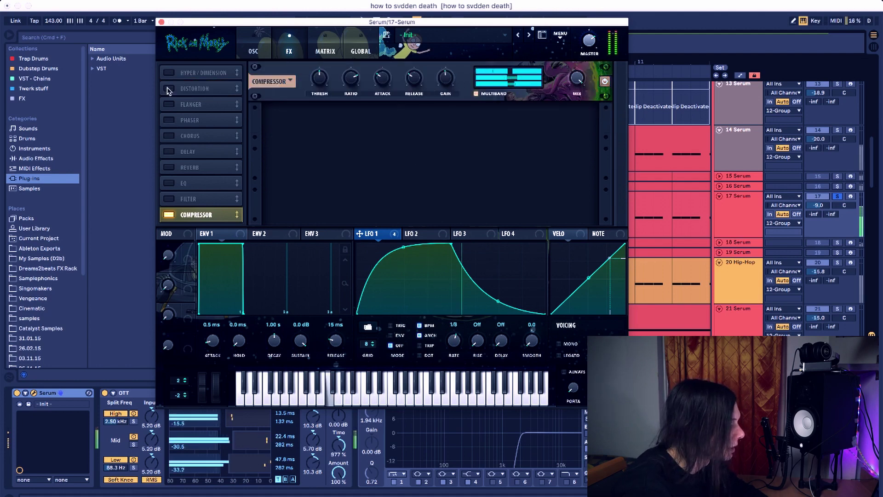
click(169, 89)
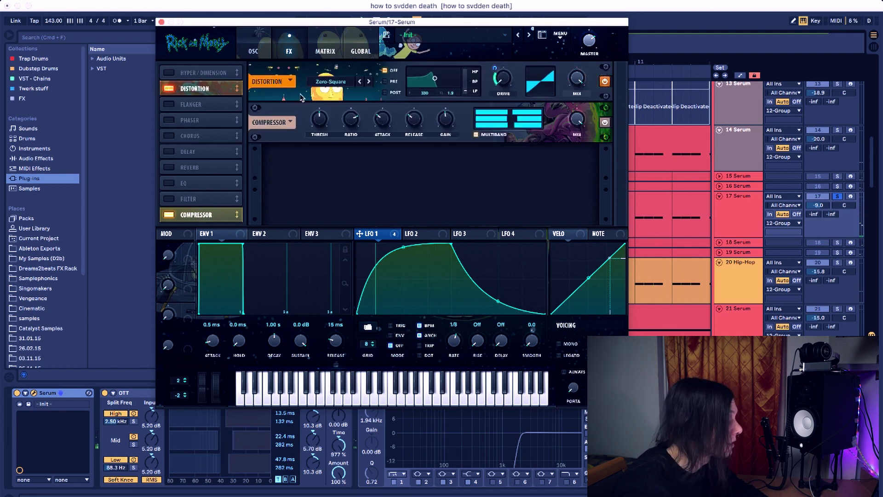
Compare track 17's sound with Distortion off and on and with Hyper/Dimension on and off, leaving only Distortion and Compressor enabled.
click(168, 90)
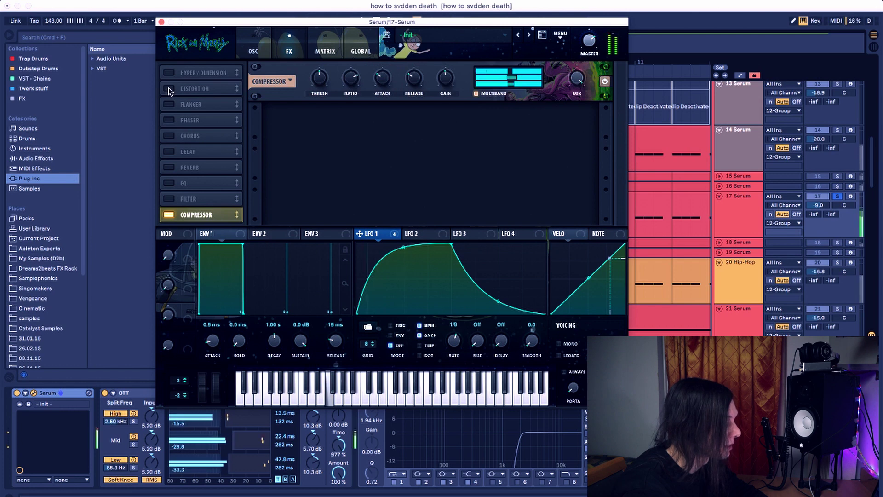
click(168, 88)
click(169, 73)
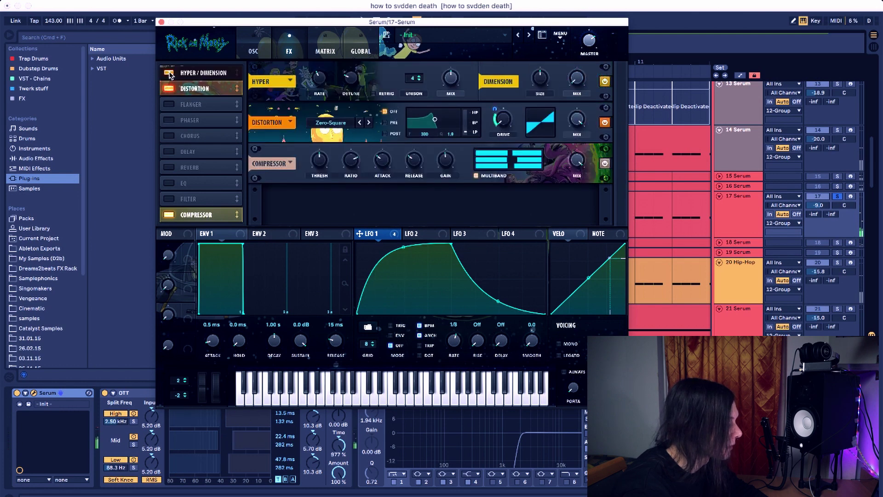
click(169, 74)
click(170, 73)
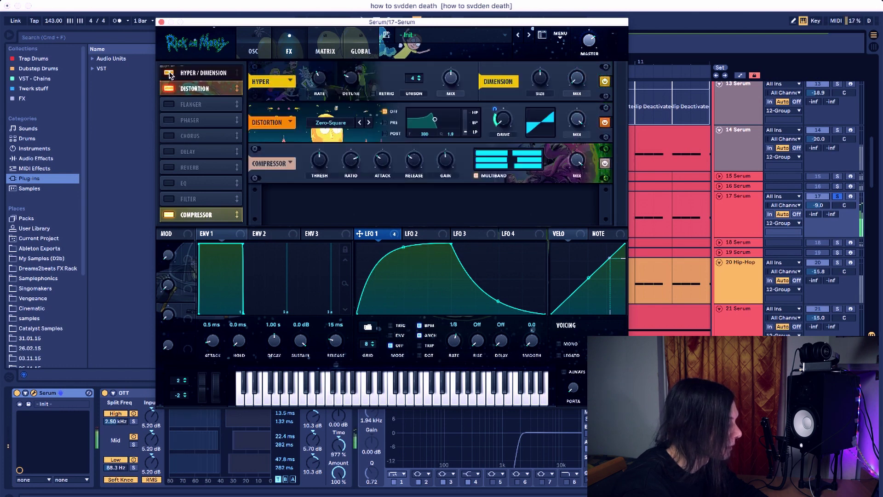
click(169, 73)
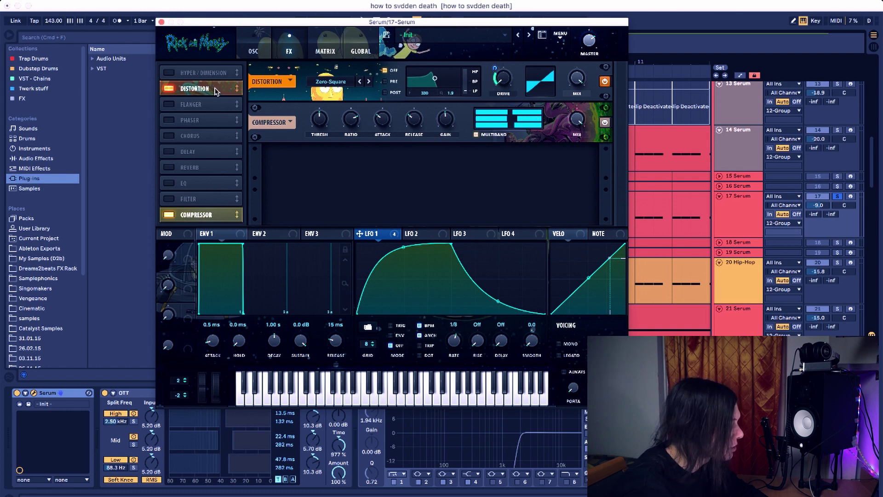
Check LFO 1's modulation of the Distortion's Drive without changing it.
mouse_move(495, 66)
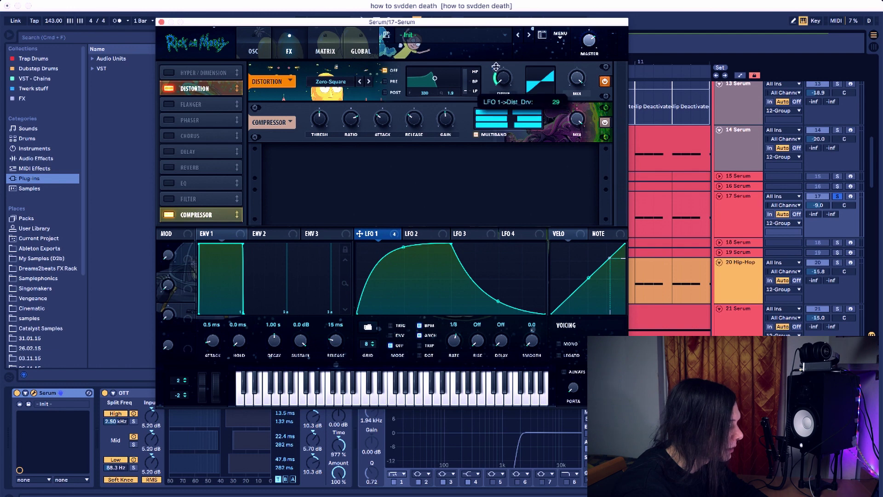
right_click(504, 88)
key(Escape)
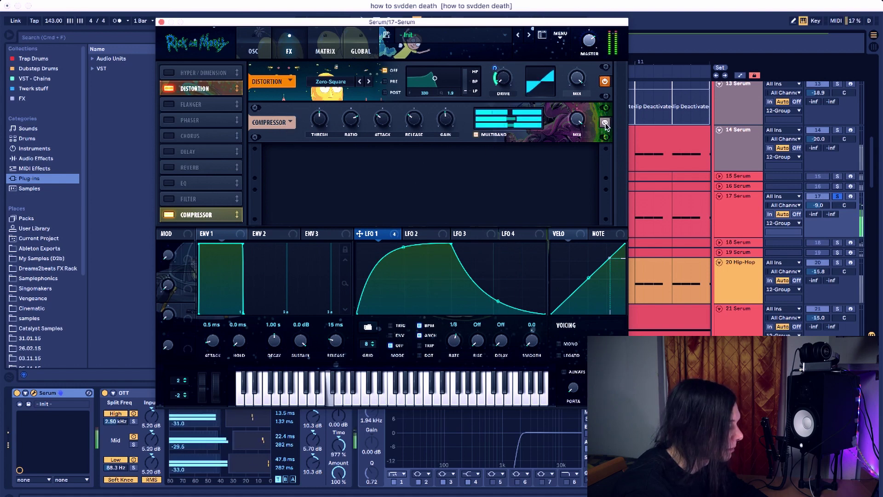
Close track 17's Serum window and play the track while examining its OTT compressor.
click(161, 22)
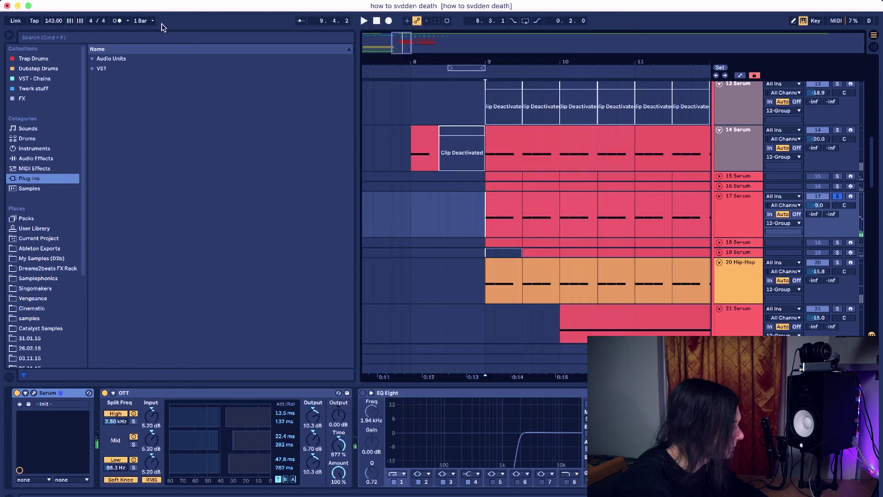
click(142, 394)
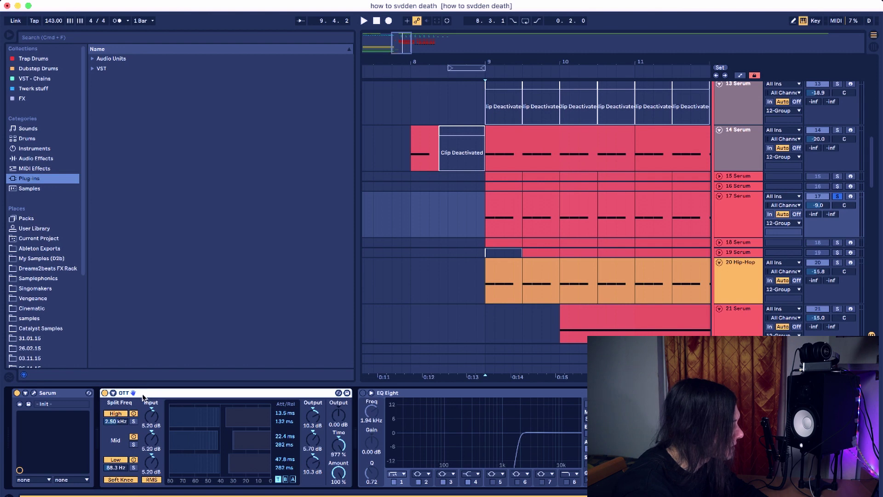
key(space)
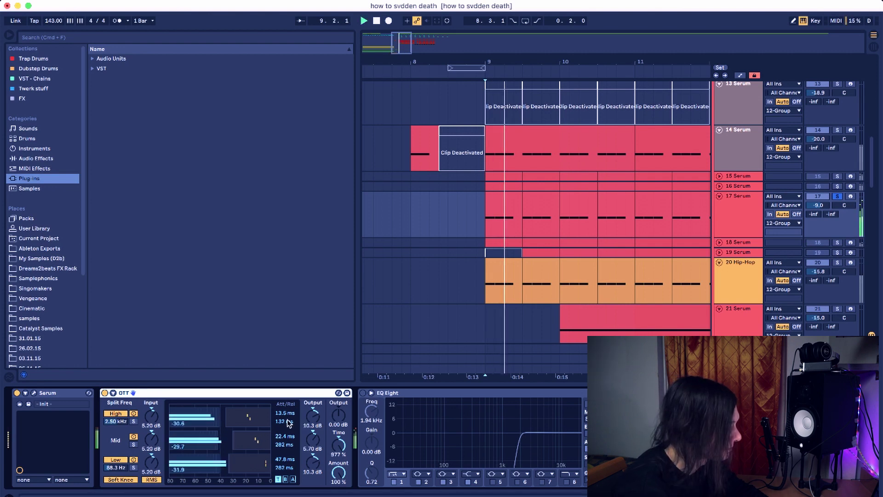
Solo track 20 Hip-Hop and play its Hip-Hop Sub Bass part from bar 9.
scroll(699, 173, down, 3)
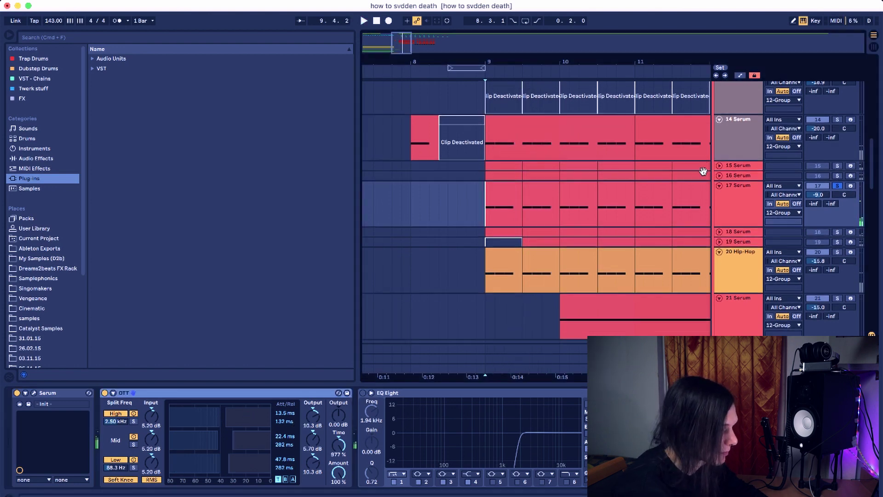
click(741, 200)
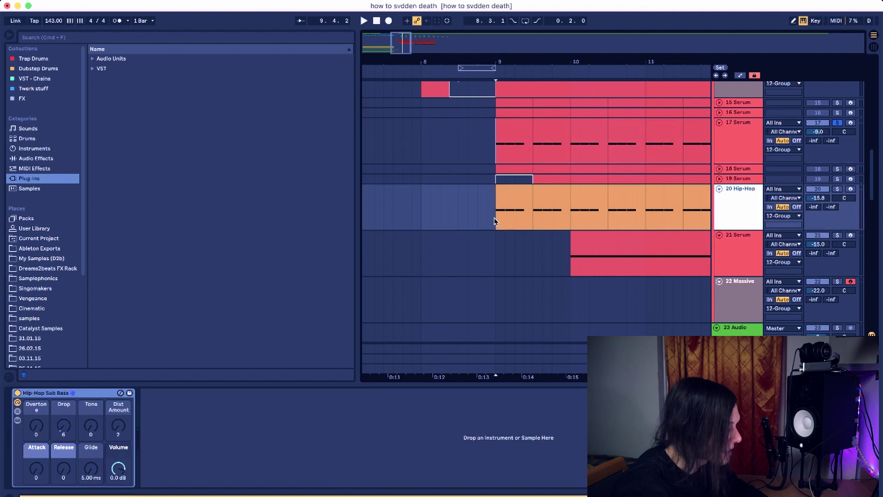
click(837, 188)
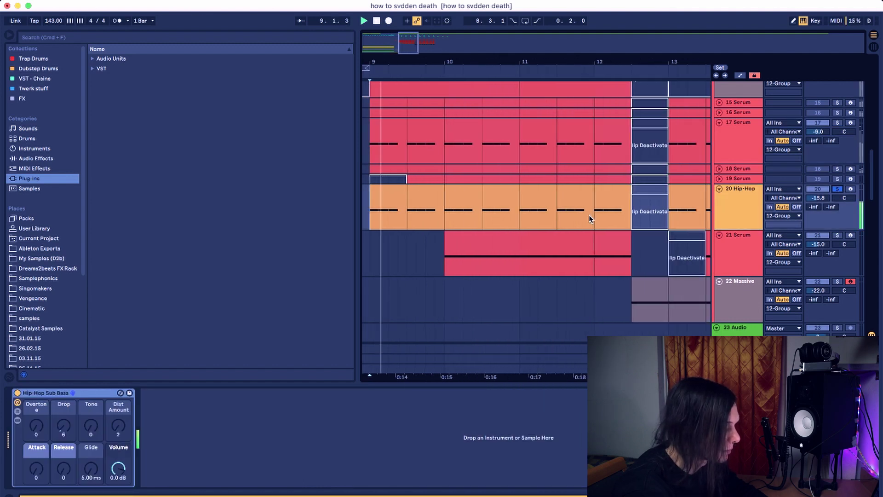
key(minus)
key(minus)
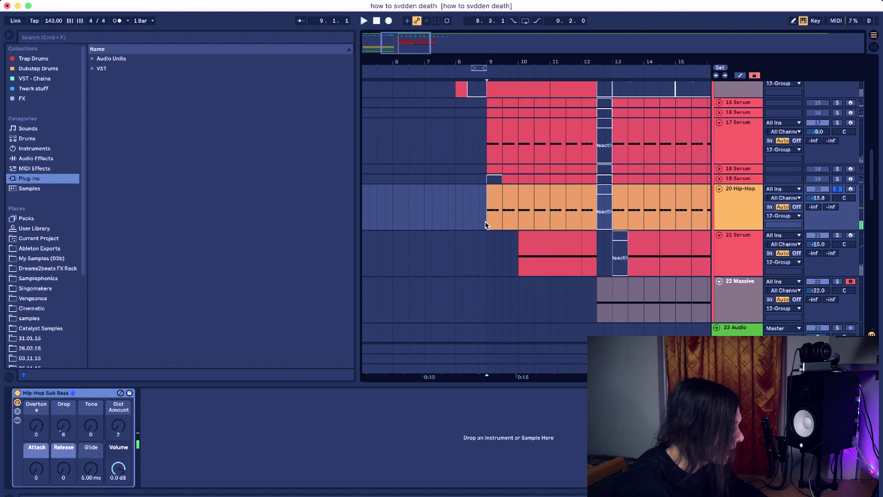
key(space)
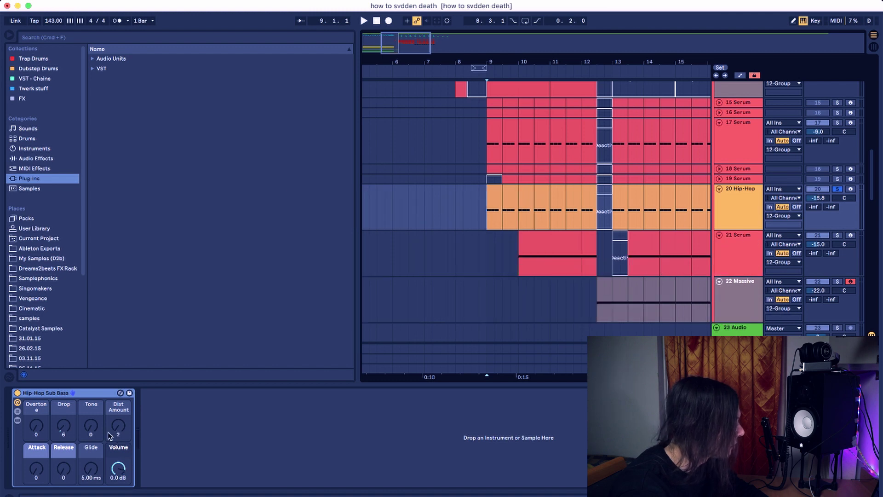
Open track 20's first MIDI clip, examine its F0 notes up close, and return to the track's devices.
double_click(493, 201)
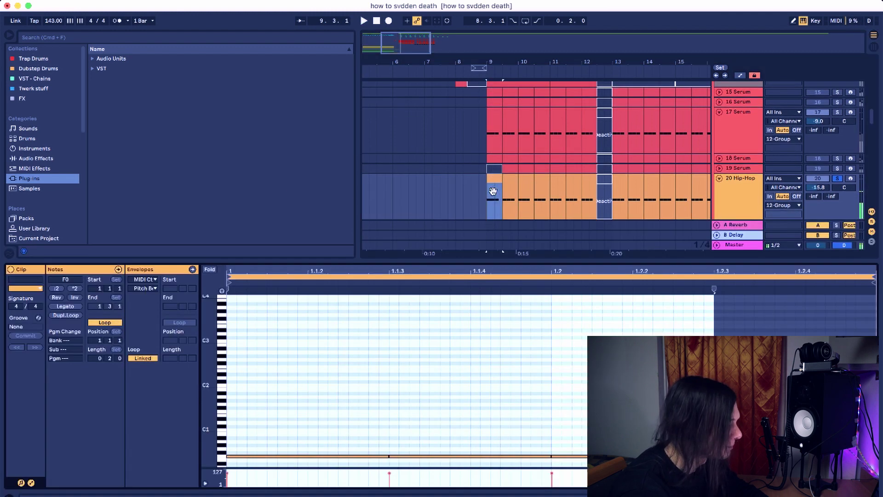
scroll(341, 420, down, 3)
click(333, 405)
click(326, 401)
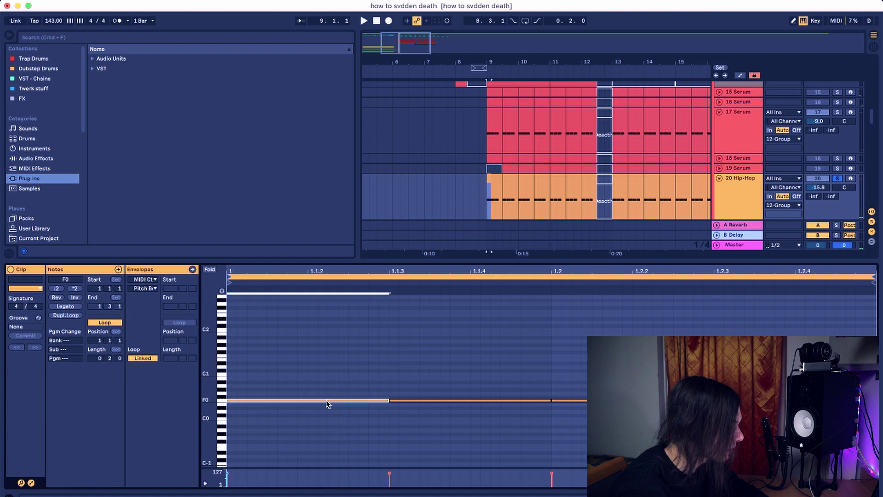
drag(208, 404, 215, 404)
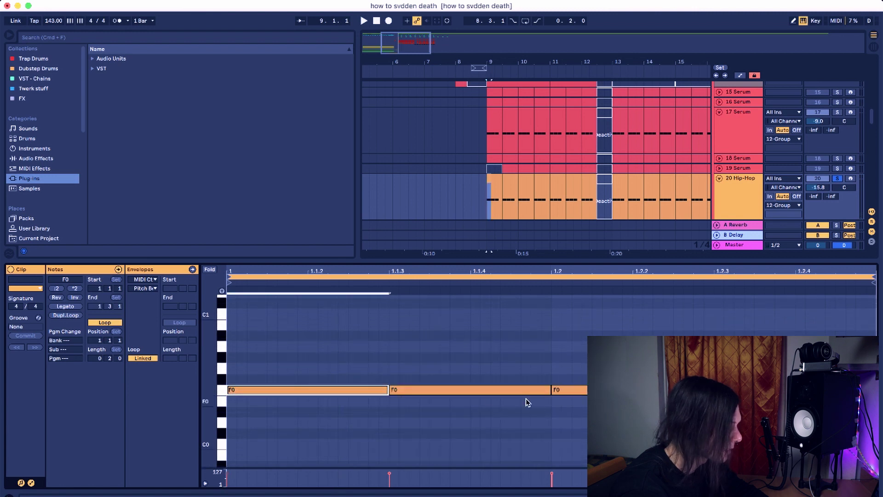
key(shift+Tab)
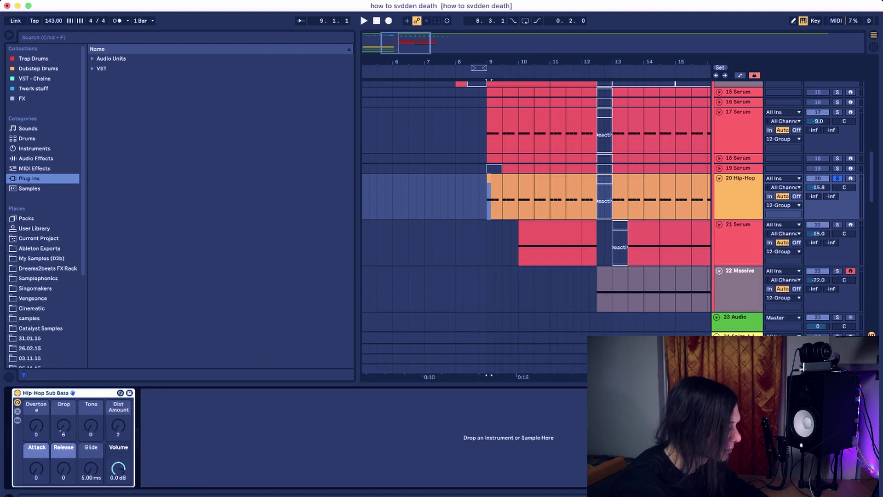
Solo track 21 Serum and play it from the start of its first clip at bar 10.
drag(546, 71, 545, 69)
click(526, 258)
scroll(525, 255, right, 3)
scroll(525, 254, down, 1)
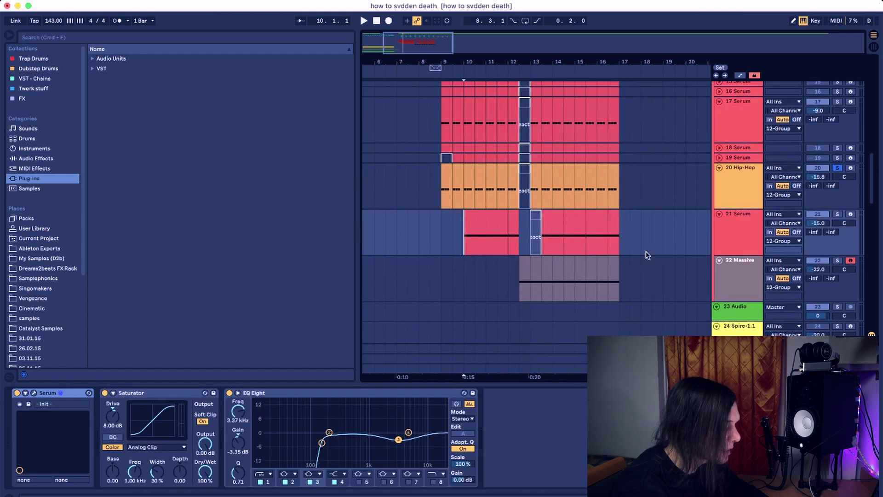
click(838, 214)
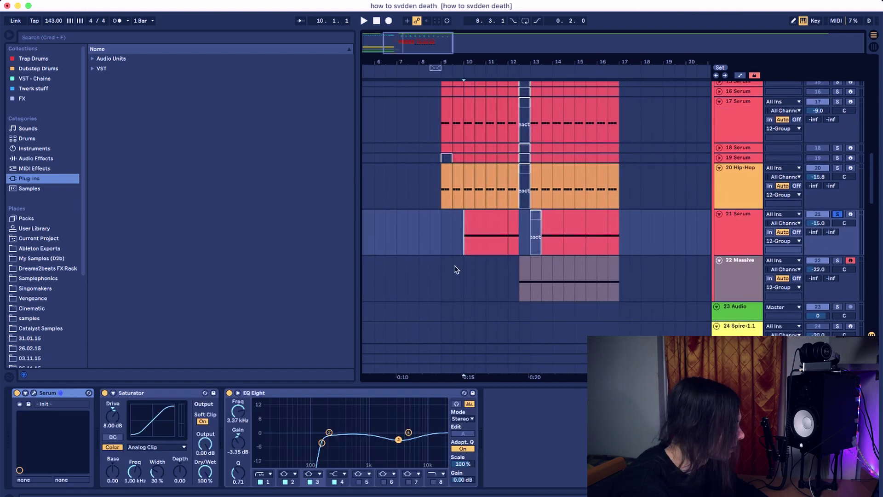
key(space)
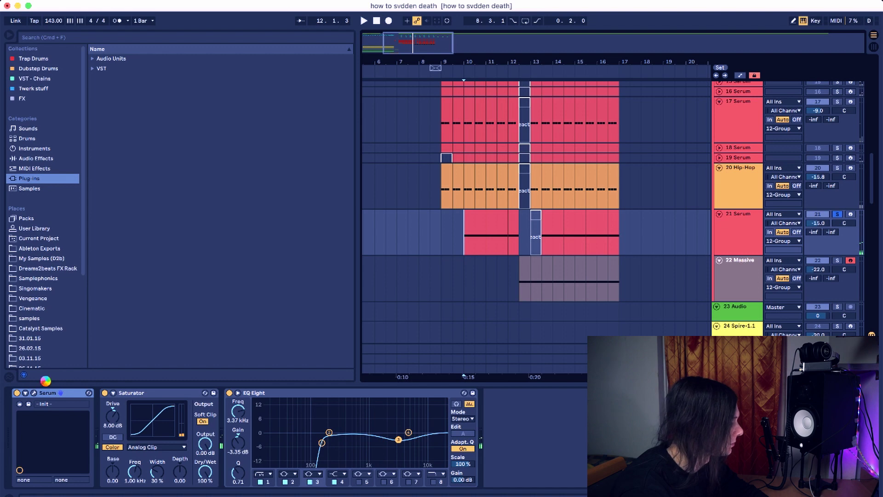
Open track 21's Serum and find Osc A's Monster 9 [SL] wavetable in the Spectral folder, keeping it selected.
click(33, 392)
drag(327, 31, 327, 17)
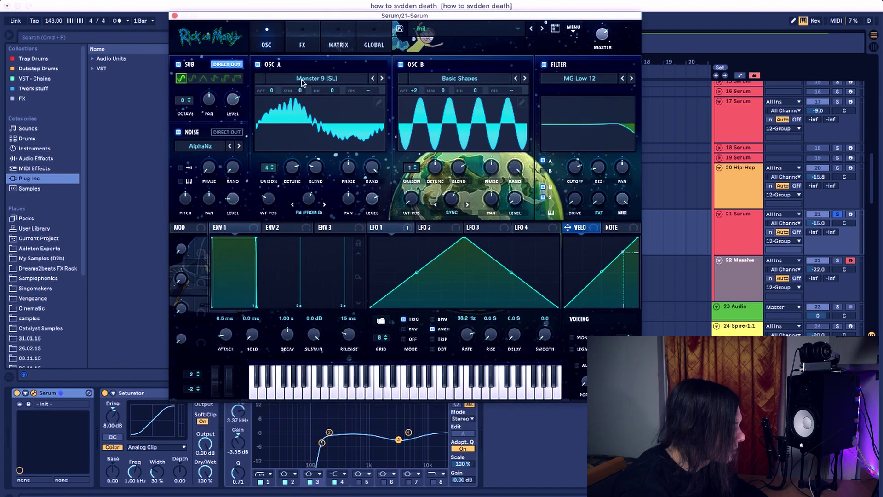
click(301, 79)
scroll(302, 322, down, 15)
mouse_move(302, 320)
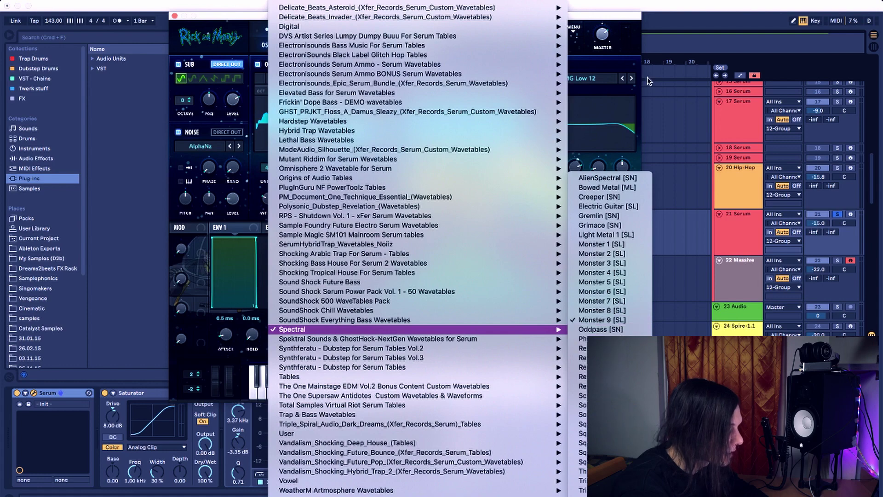
click(614, 321)
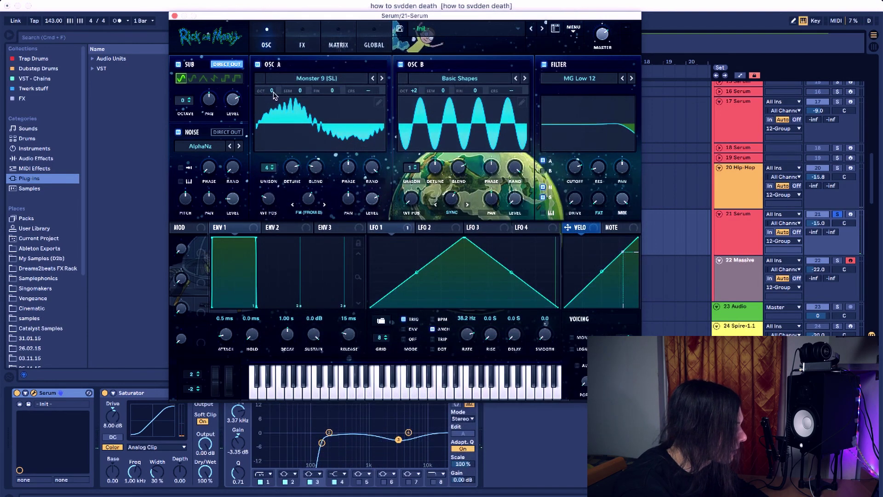
Examine Osc A's Detune, Random phase, Level, FM Warp and wavetable position, and Osc B's Detune and Sync Warp settings.
mouse_move(295, 169)
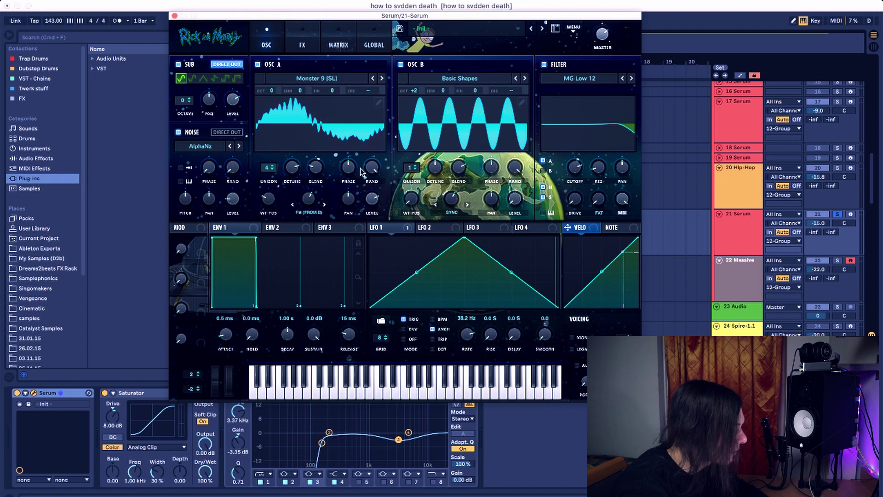
mouse_move(370, 171)
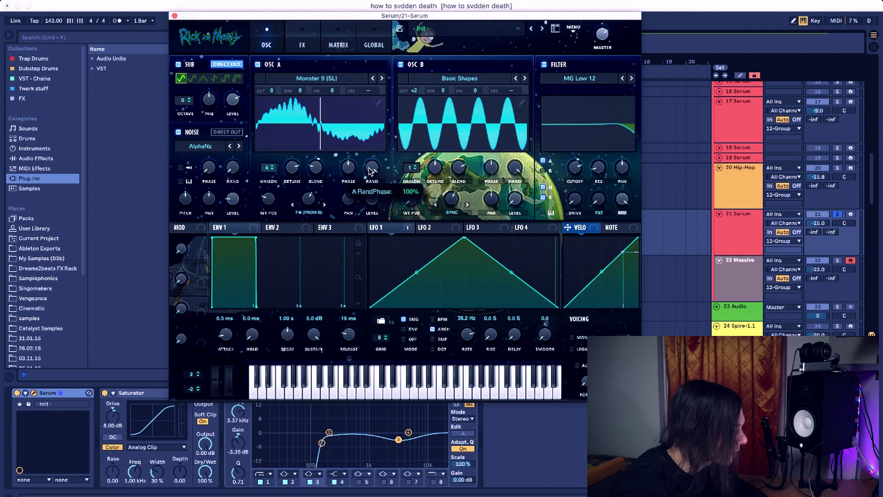
mouse_move(372, 202)
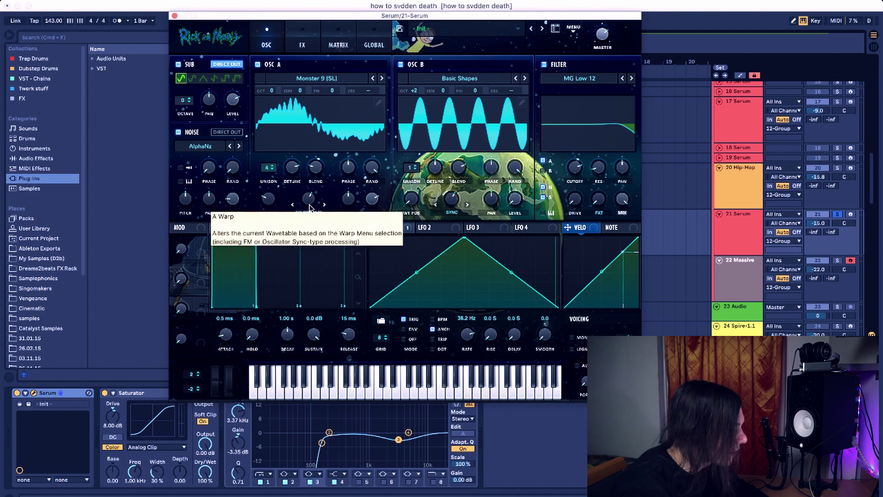
mouse_move(309, 207)
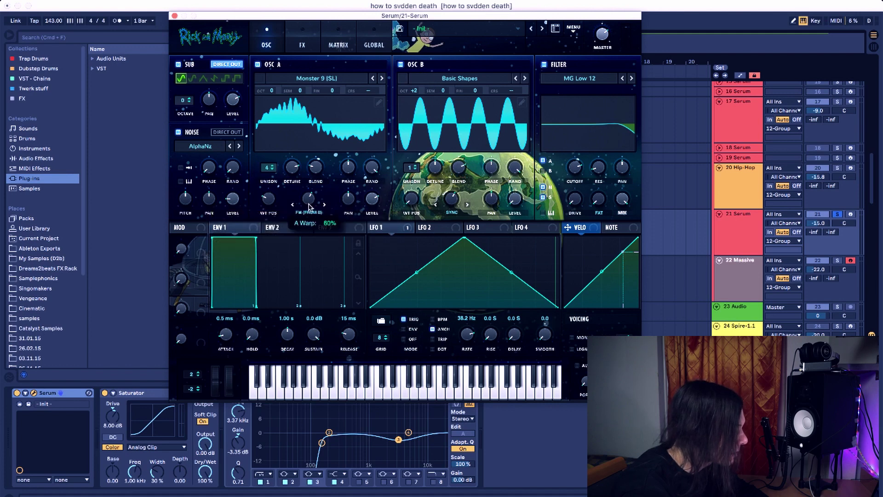
mouse_move(267, 203)
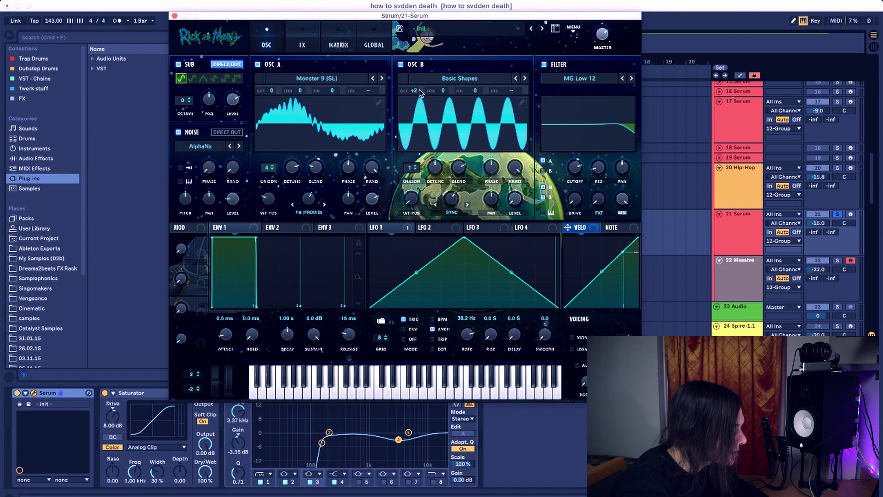
mouse_move(439, 172)
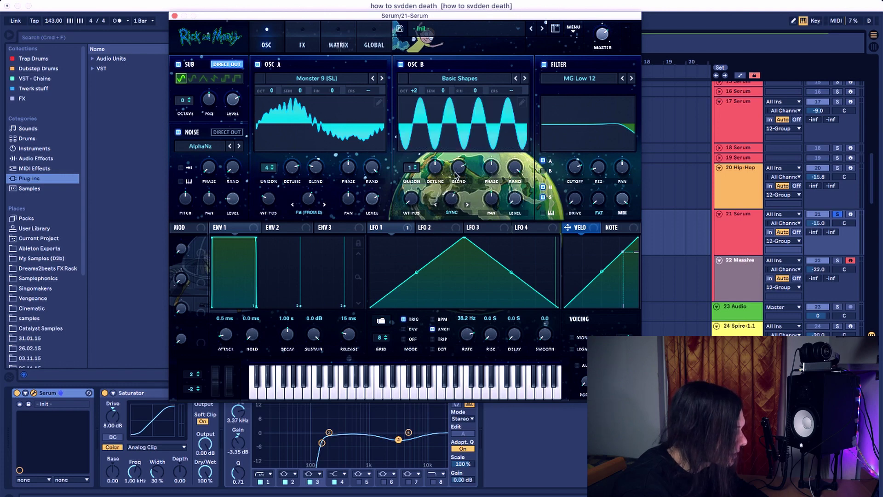
mouse_move(454, 206)
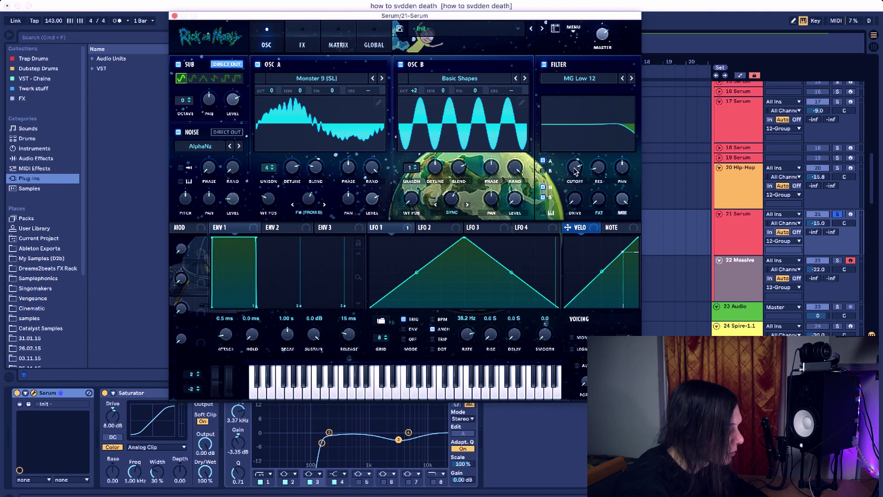
Check the MG Low 12 filter's Cutoff, Res and Fat settings, and bring up LFO 1 for inspection.
mouse_move(575, 172)
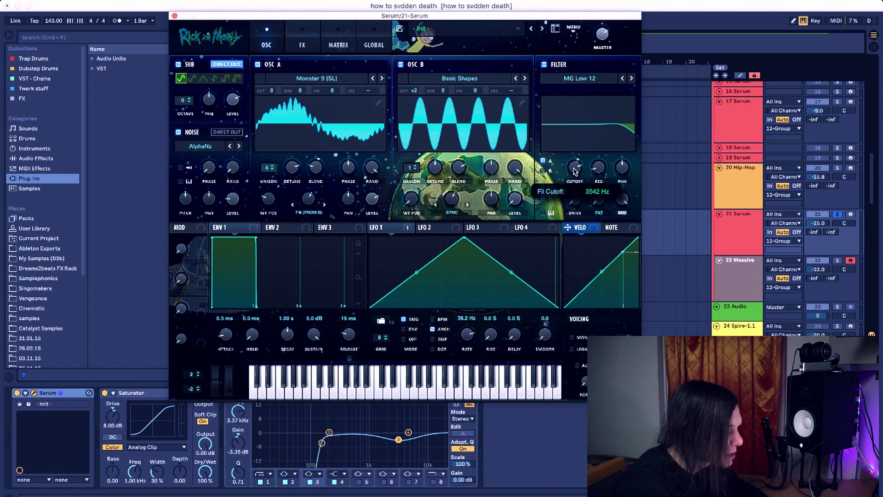
mouse_move(603, 171)
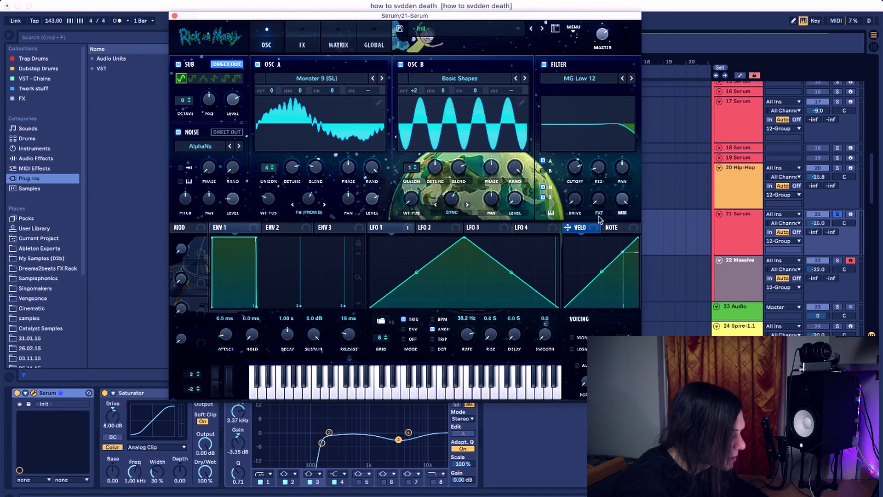
mouse_move(601, 204)
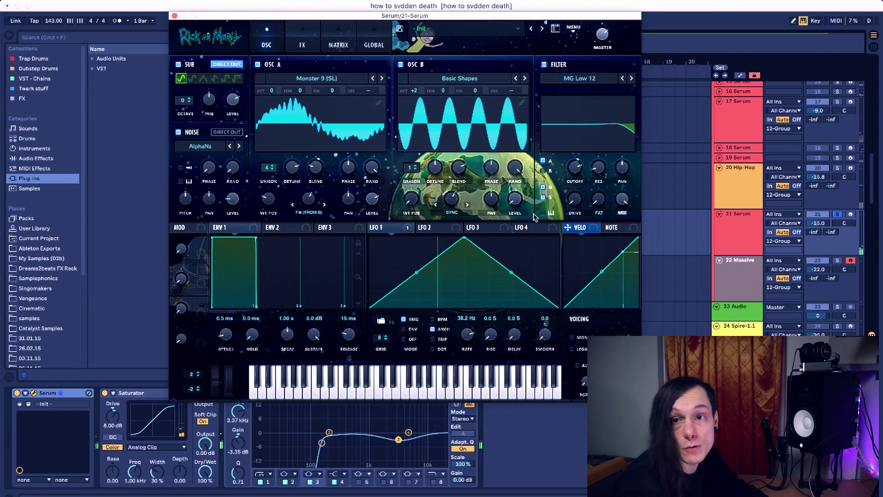
click(385, 229)
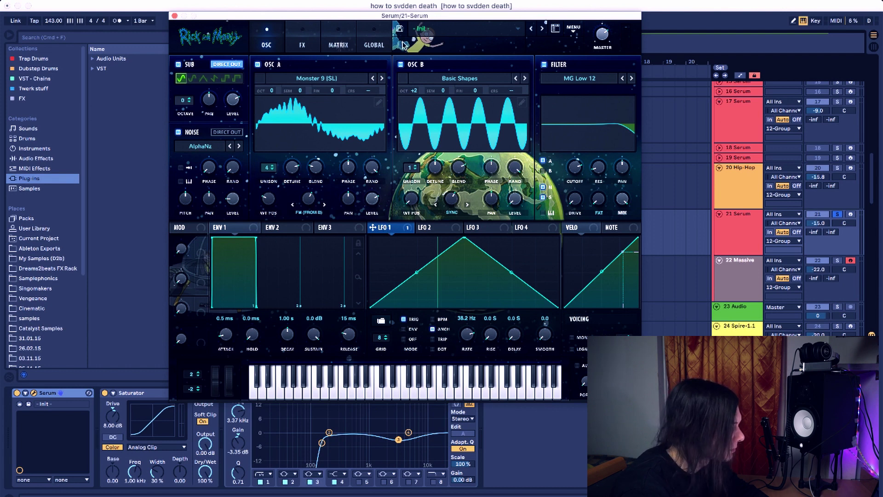
Switch track 21 Serum's Sub oscillator off and back on.
click(178, 64)
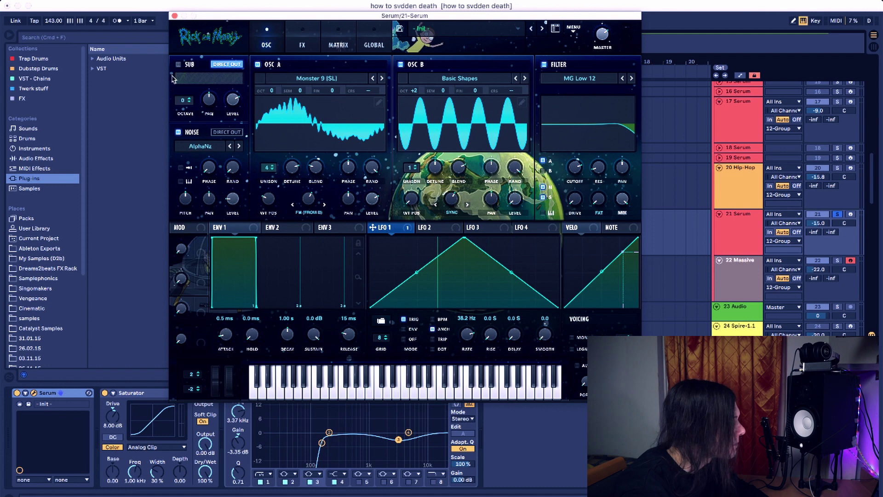
click(178, 65)
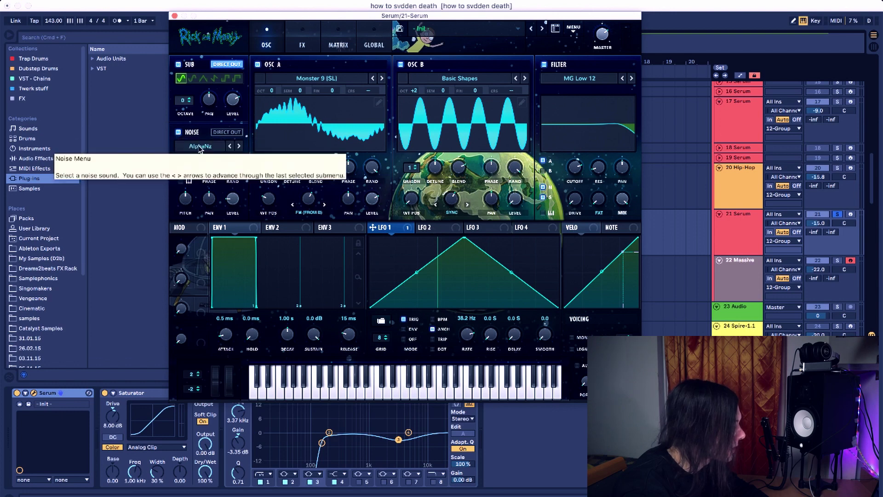
Examine Serum's effects: the MG Low 6 filter's Cutoff and Mix, the Tube distortion's modulated Drive, and the multiband compressor's Gain.
click(301, 46)
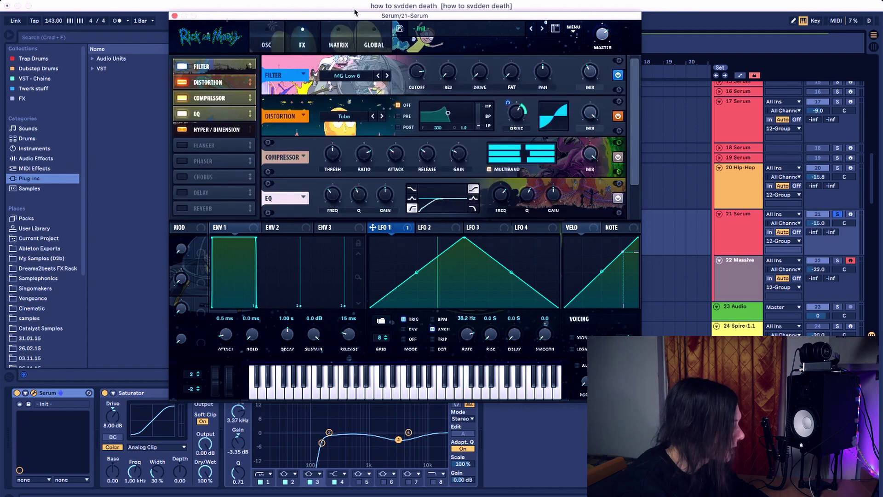
drag(354, 11, 370, 31)
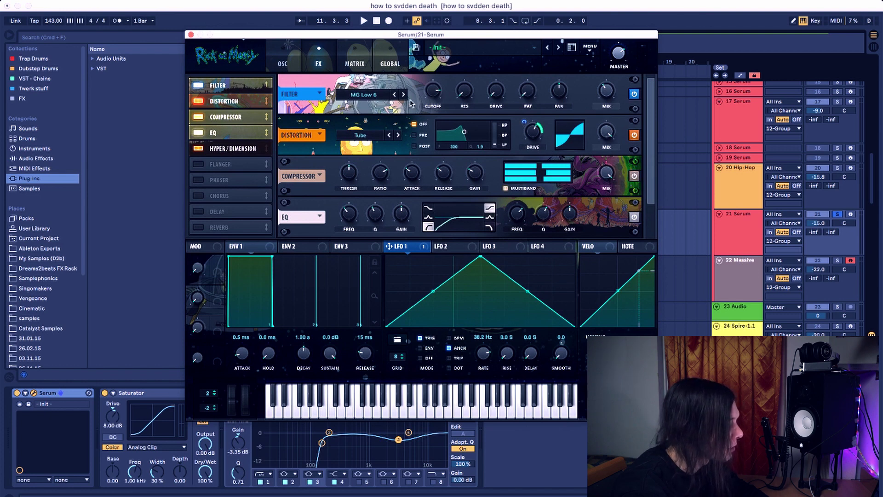
mouse_move(433, 93)
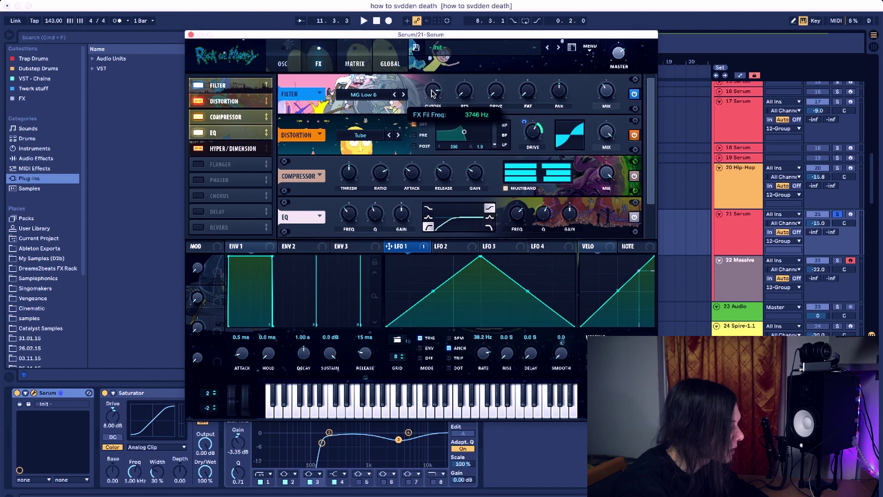
mouse_move(610, 92)
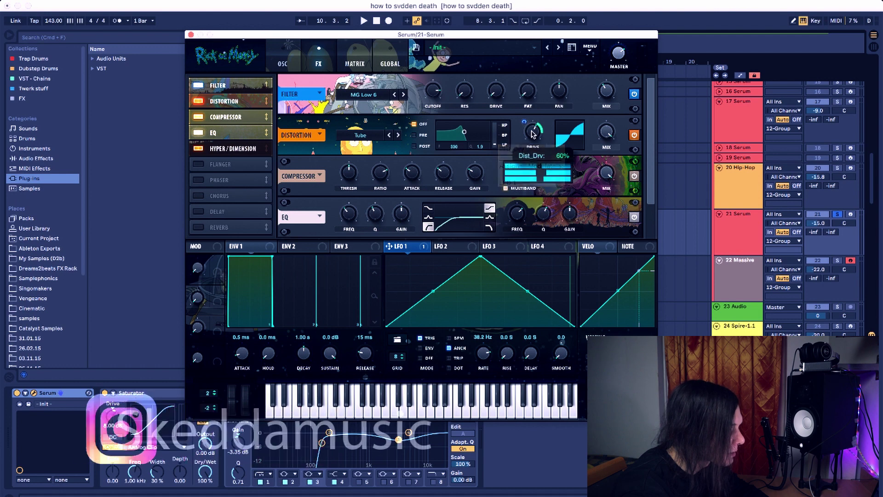
mouse_move(524, 119)
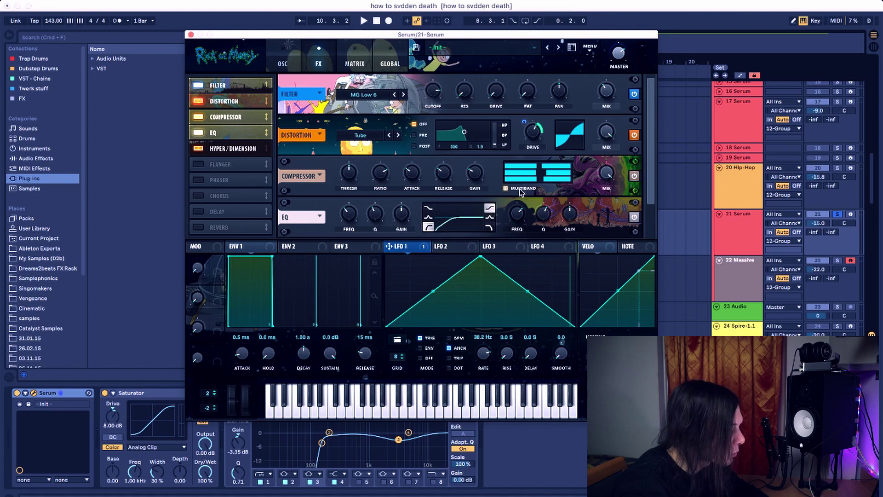
mouse_move(473, 176)
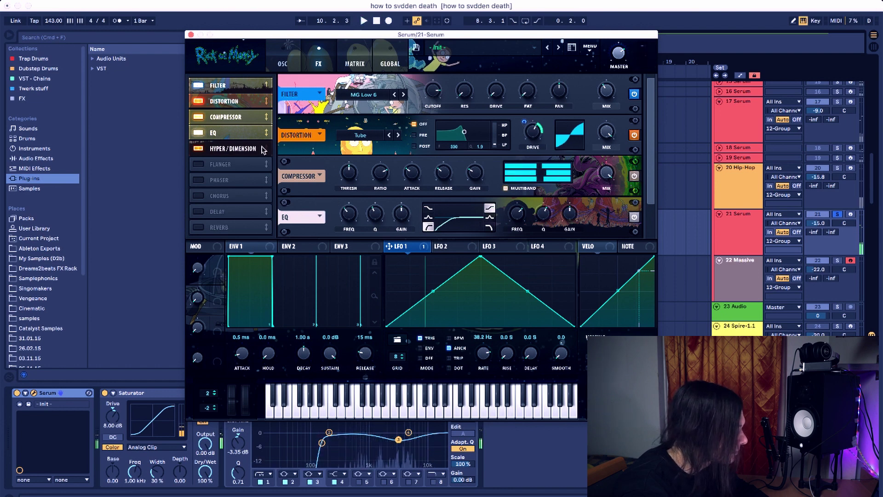
Check Serum's EQ frequency and the Hyper/Dimension mix and size settings, and close the Serum window.
click(243, 133)
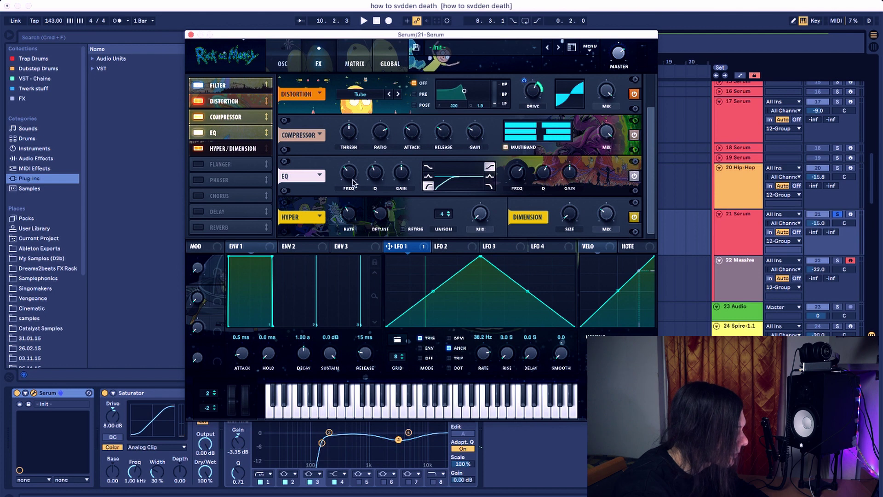
mouse_move(349, 179)
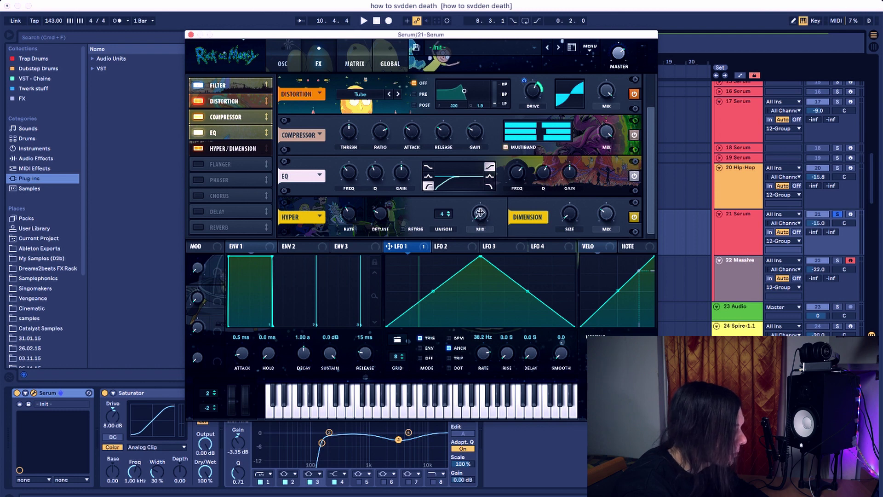
mouse_move(609, 217)
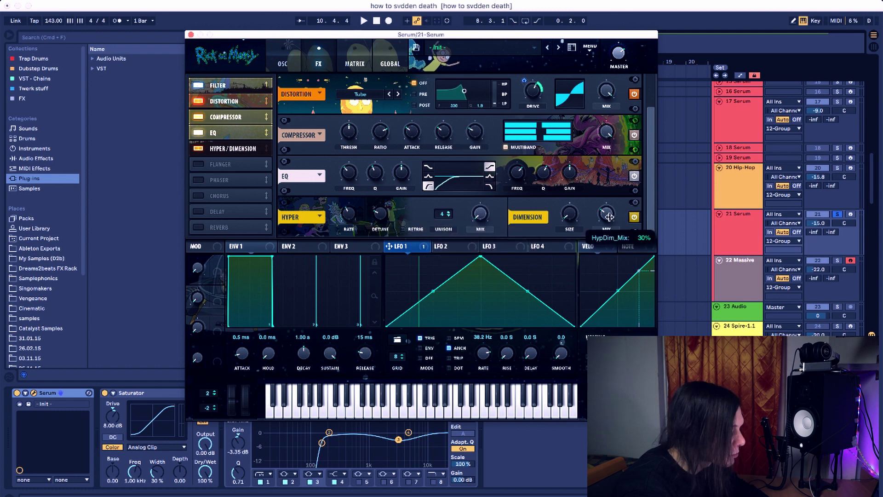
mouse_move(567, 217)
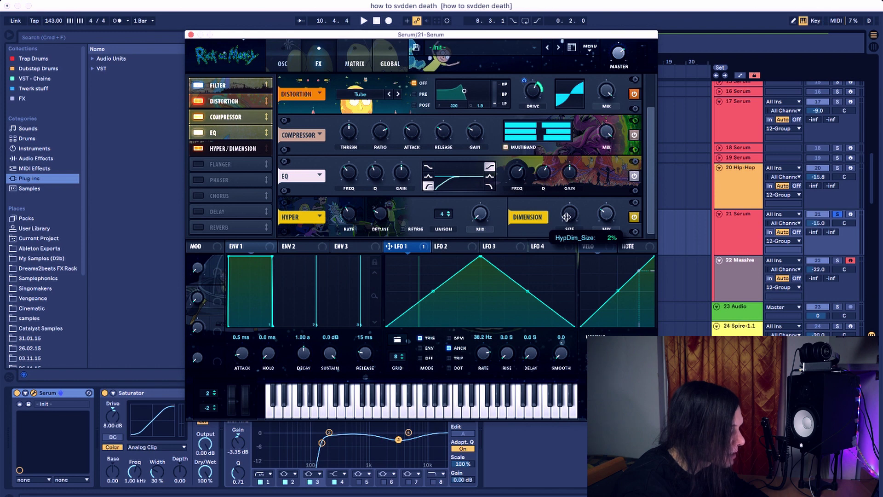
click(191, 35)
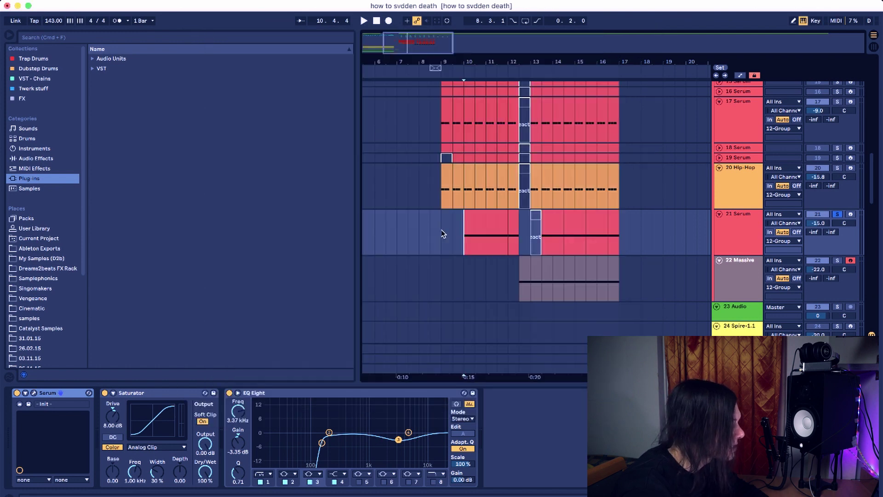
Play the soloed track 21 from bar 10 with its Saturator bypassed and re-enabled to compare the sound.
key(space)
click(105, 393)
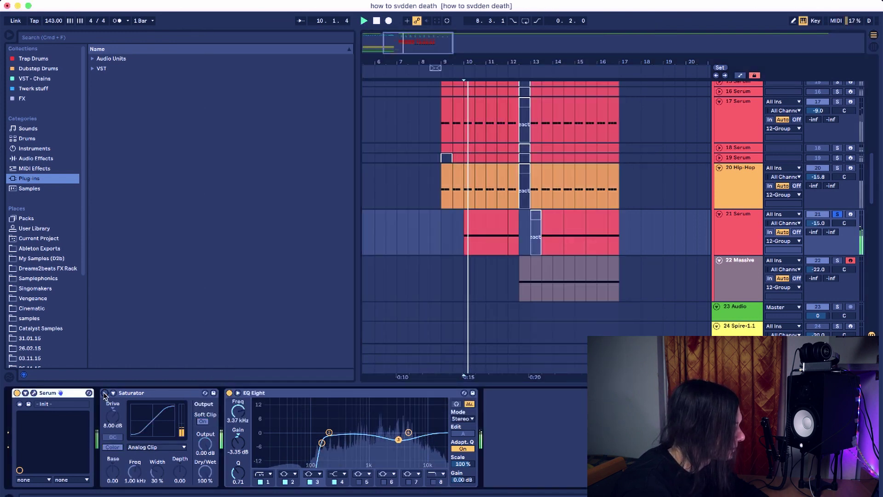
click(105, 393)
key(space)
click(167, 398)
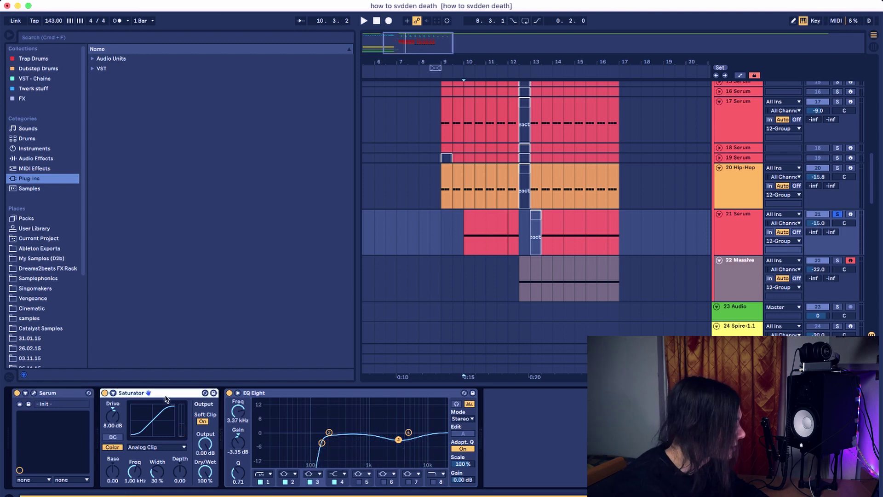
click(105, 393)
key(space)
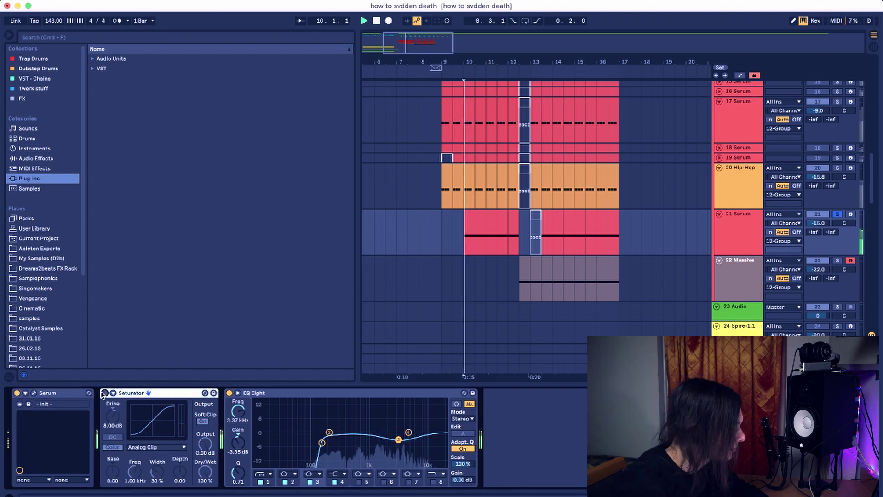
click(105, 393)
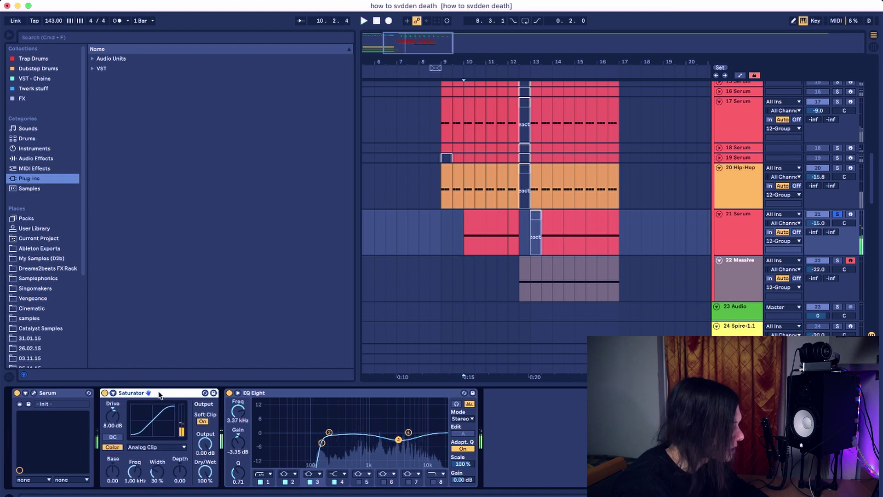
key(space)
Lower the gain of EQ Eight's 3.37 kHz band on track 21 to -4.59 dB during playback.
click(279, 393)
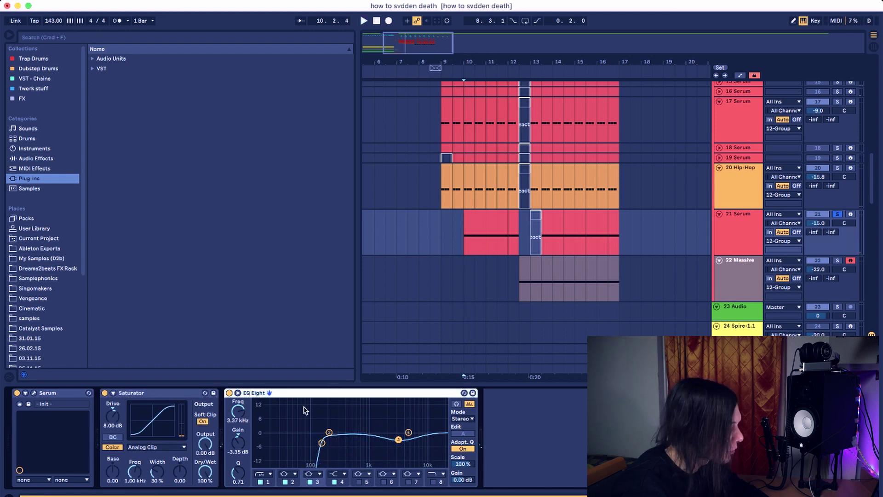
key(space)
drag(398, 439, 398, 442)
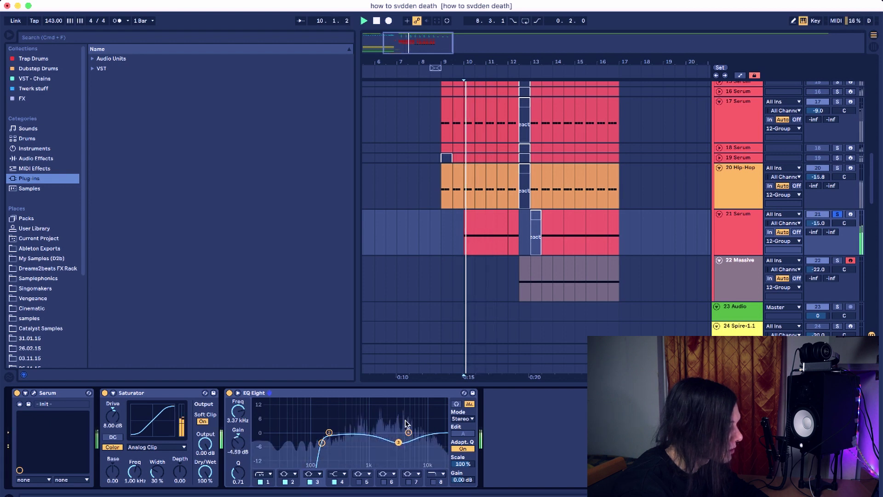
key(space)
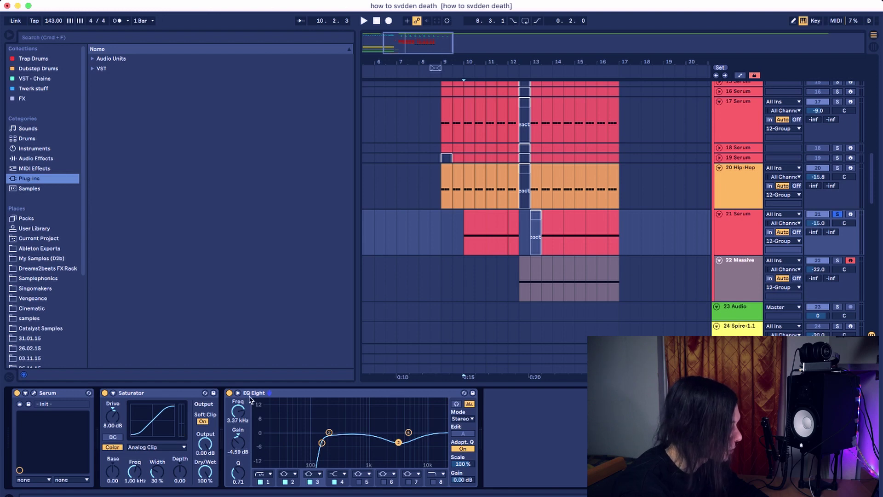
Unsolo track 21 Serum and play the drop from bar 10 with all layers together.
click(467, 241)
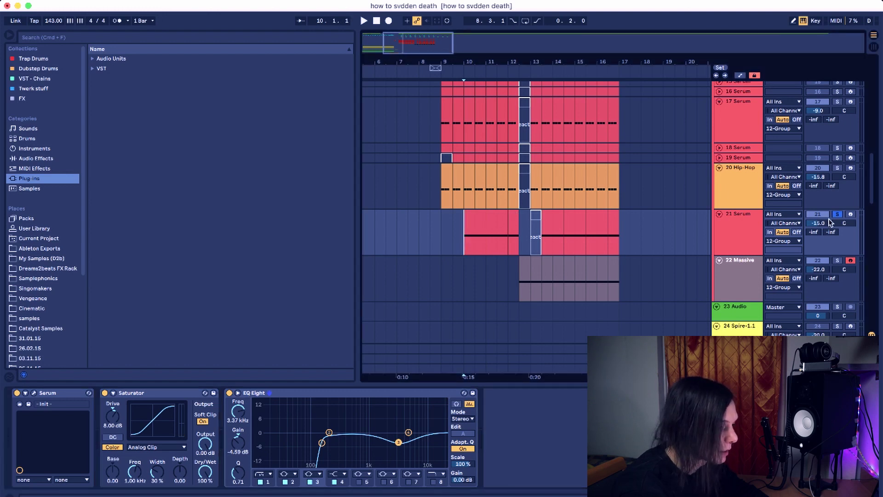
click(837, 214)
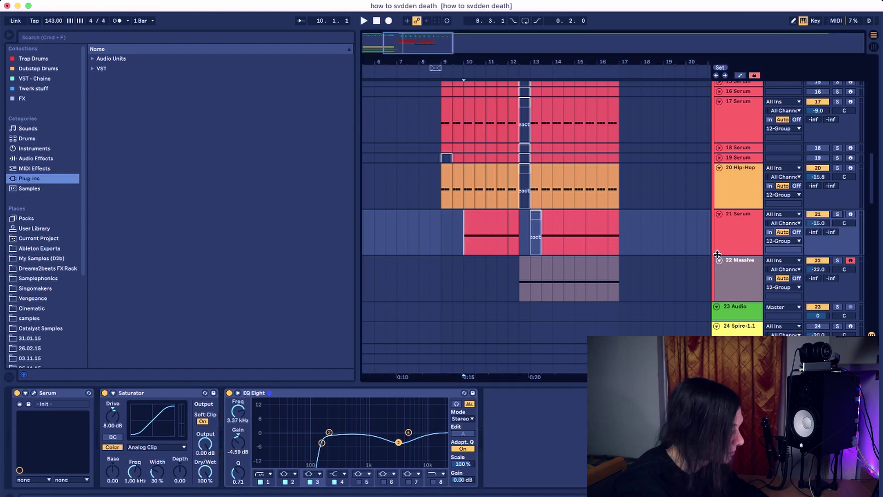
key(space)
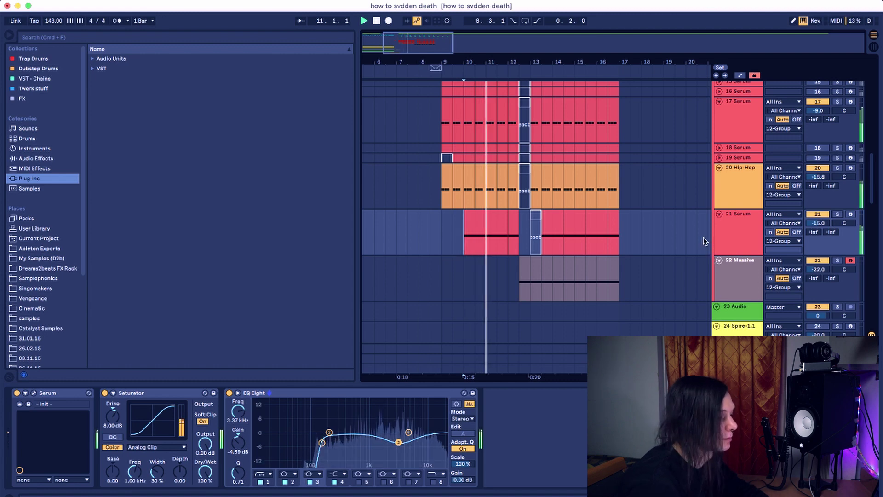
scroll(647, 241, up, 5)
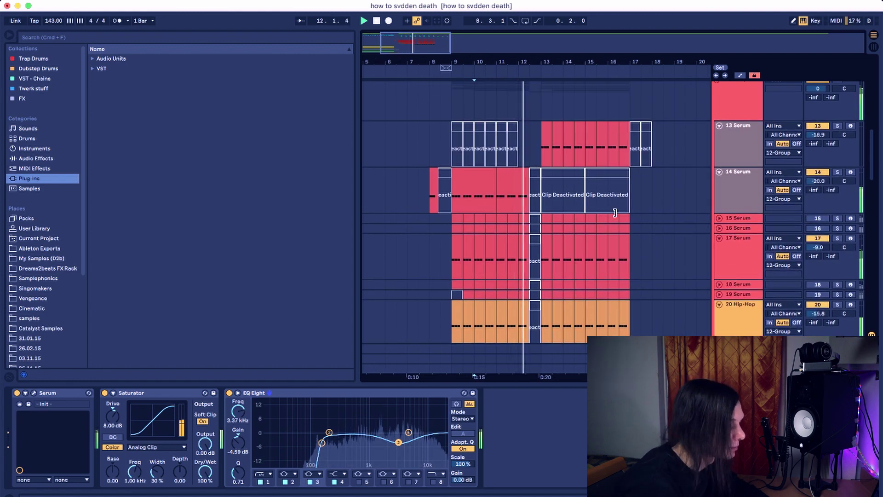
scroll(615, 212, down, 4)
key(space)
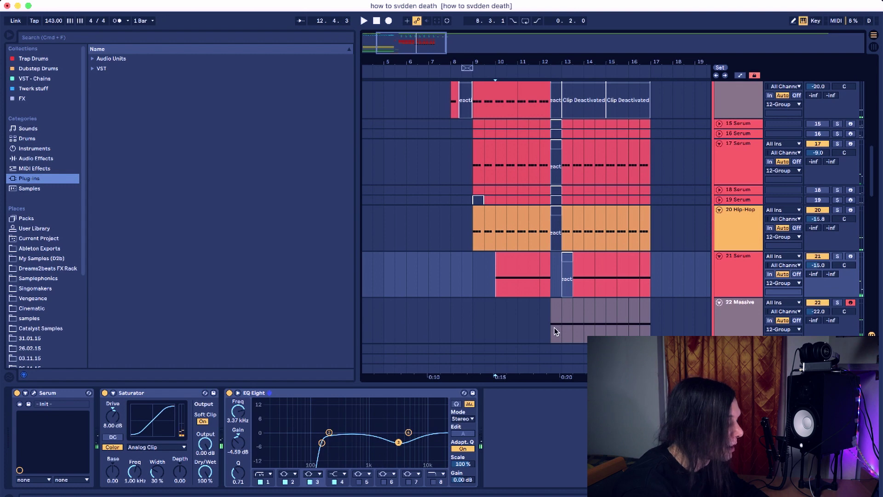
Solo track 22 Massive and play it from the start of its first clip at 12.3.1.
click(554, 327)
scroll(555, 307, down, 1)
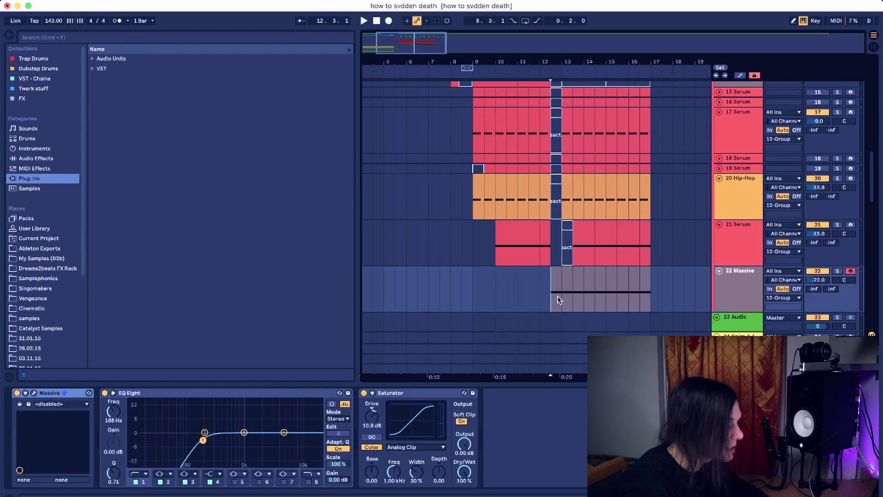
click(837, 271)
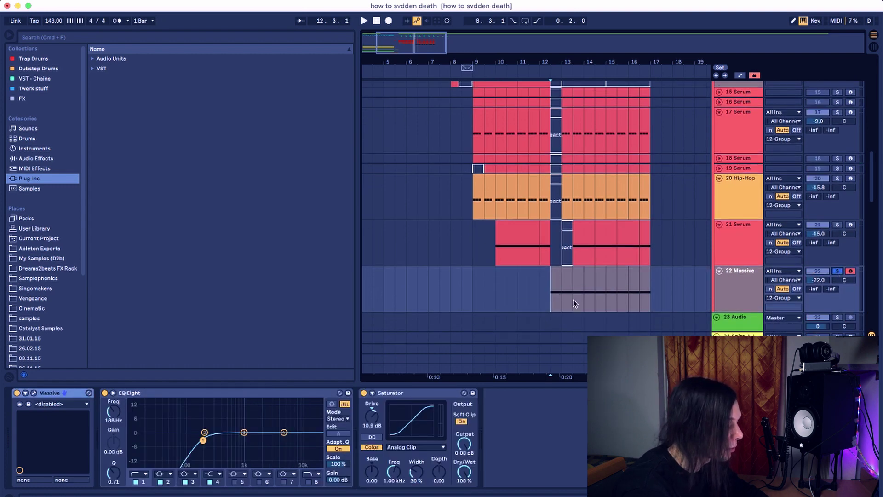
key(space)
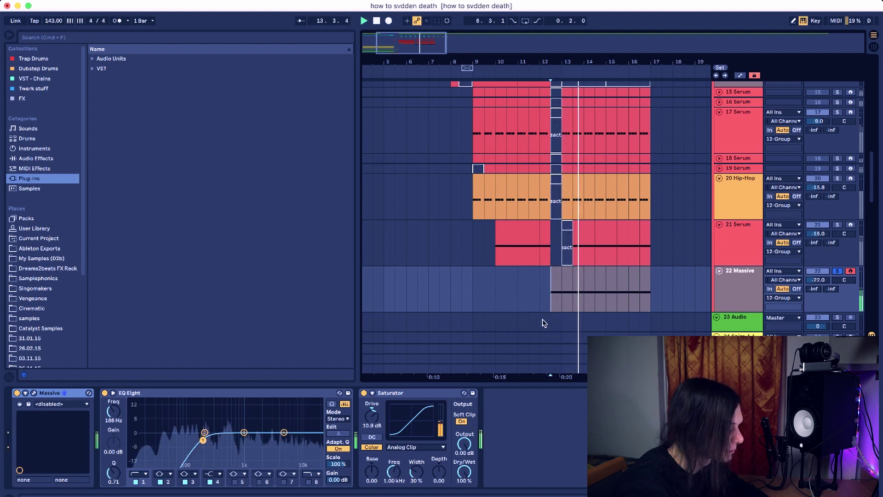
key(space)
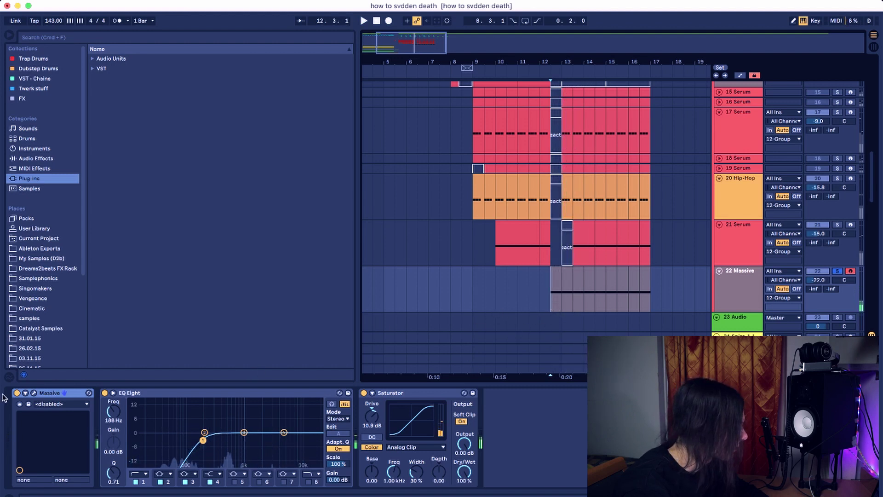
Open track 22's Massive, look over the BHK_TALK BASS_10 patch's oscillators, filters and effects, and close it.
click(35, 394)
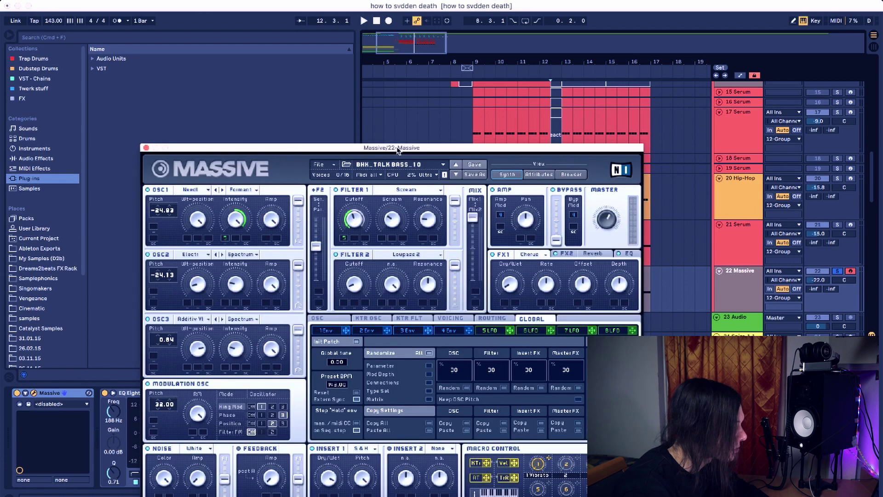
drag(399, 153, 375, 2)
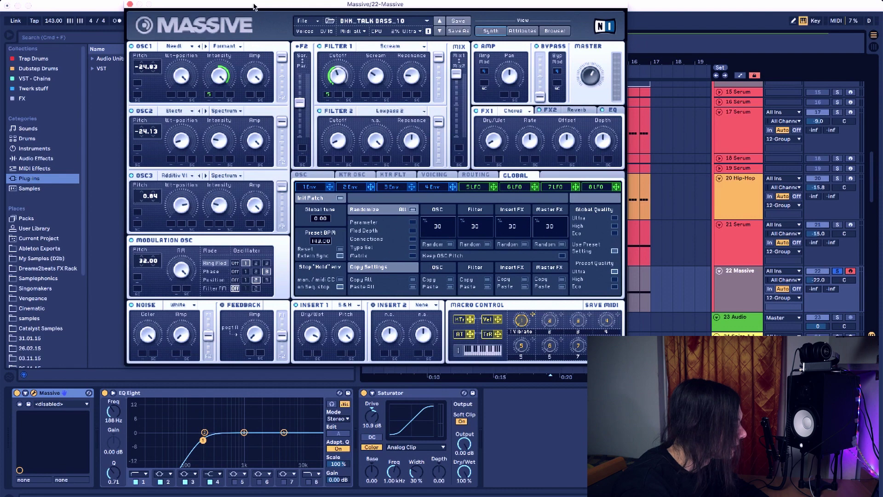
drag(254, 7, 255, 35)
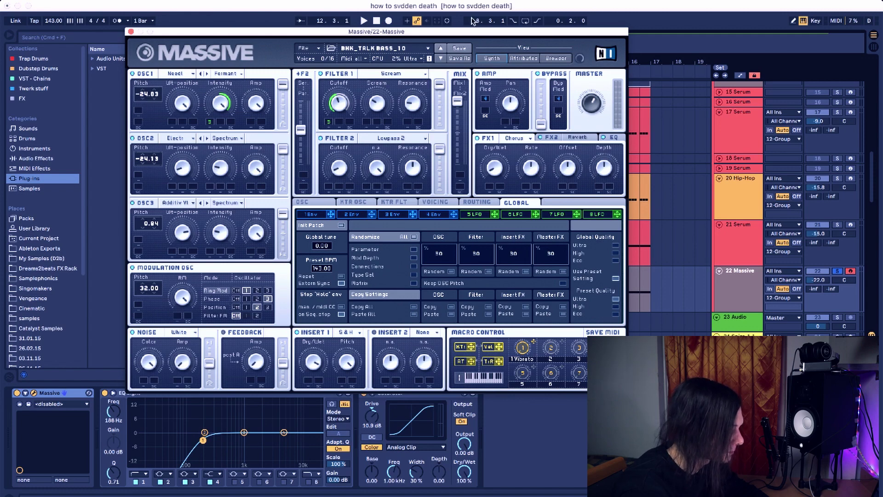
click(131, 32)
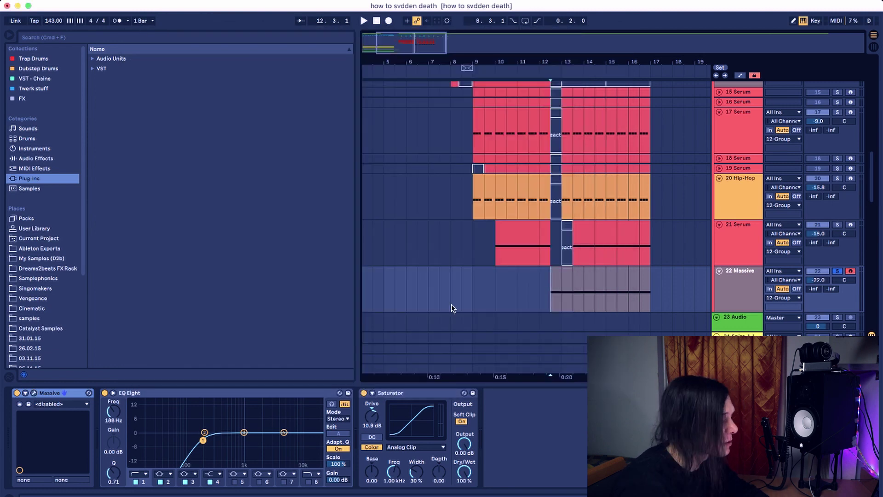
Play from 12.3.1 and unsolo track 22 Massive to hear it within the full drop.
key(space)
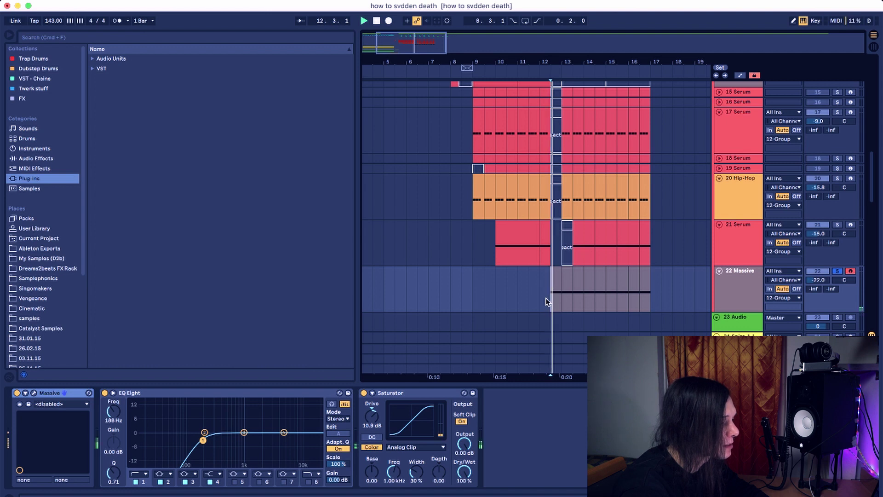
click(837, 271)
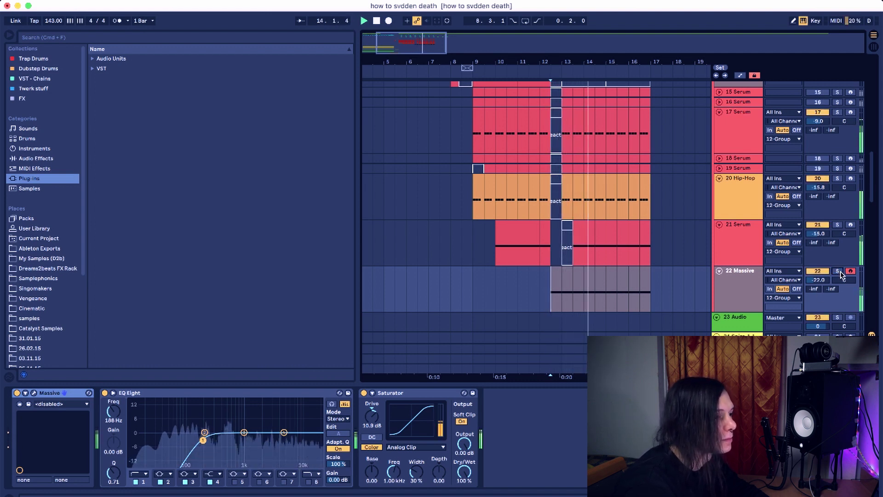
Solo track 22 Massive, play it from 12.3.1, and unsolo it to hear it within the full drop again.
click(837, 271)
key(space)
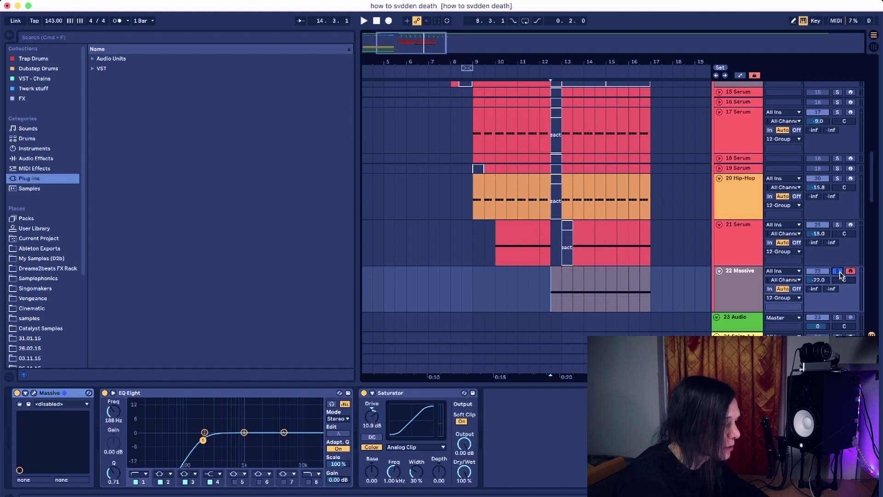
key(space)
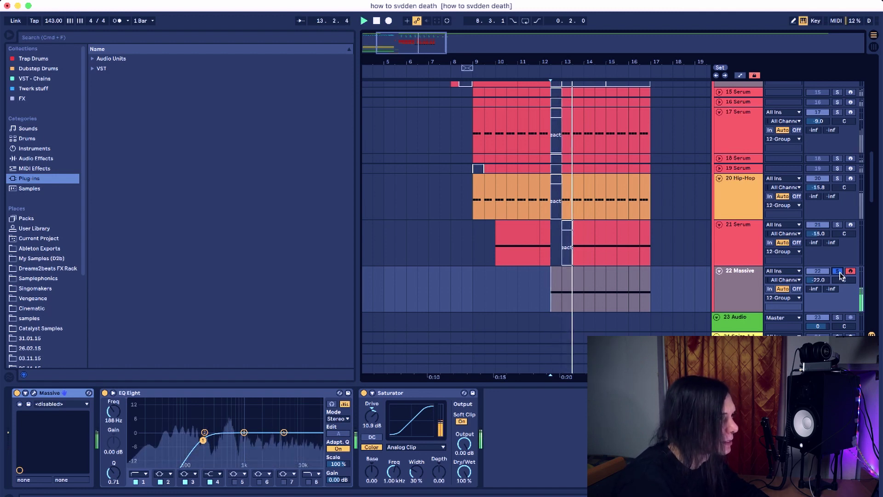
click(837, 272)
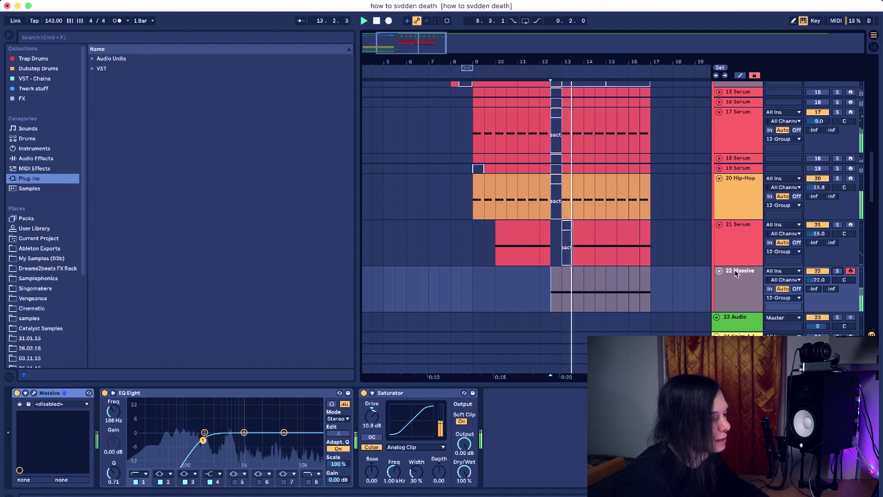
Solo track 13 Serum and play it from the start of its active clips at bar 13.
scroll(639, 252, up, 5)
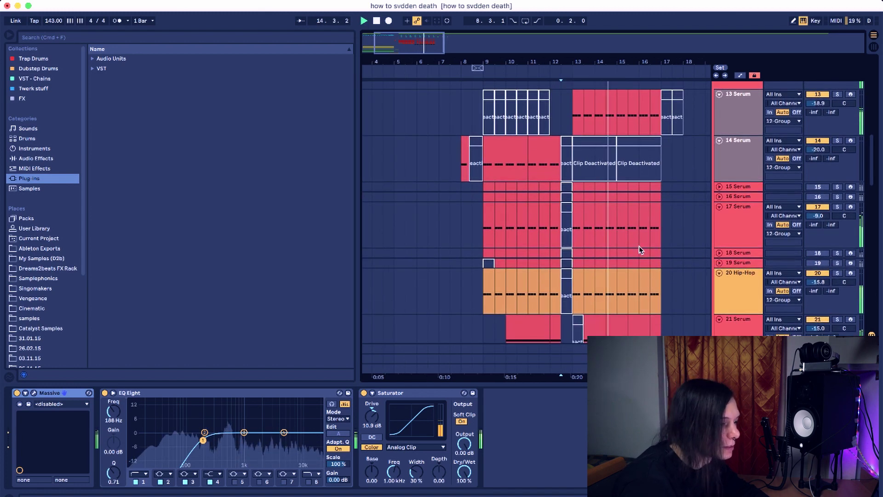
click(572, 125)
key(space)
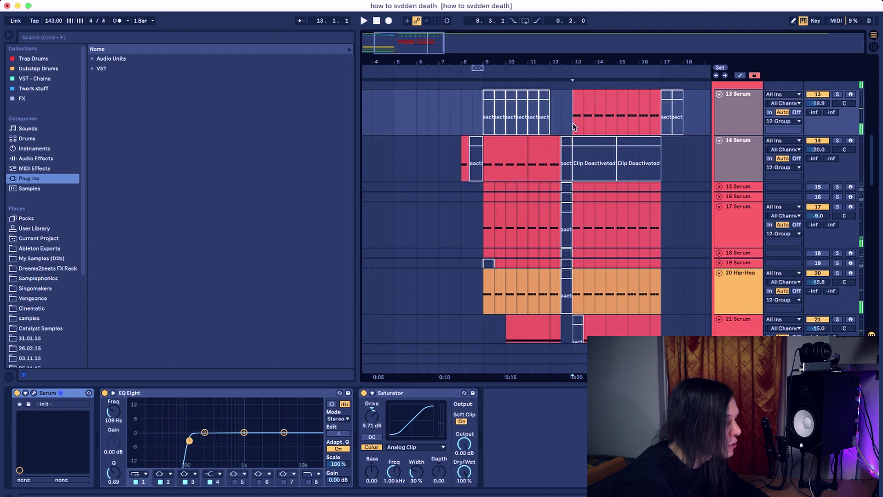
click(748, 113)
click(841, 94)
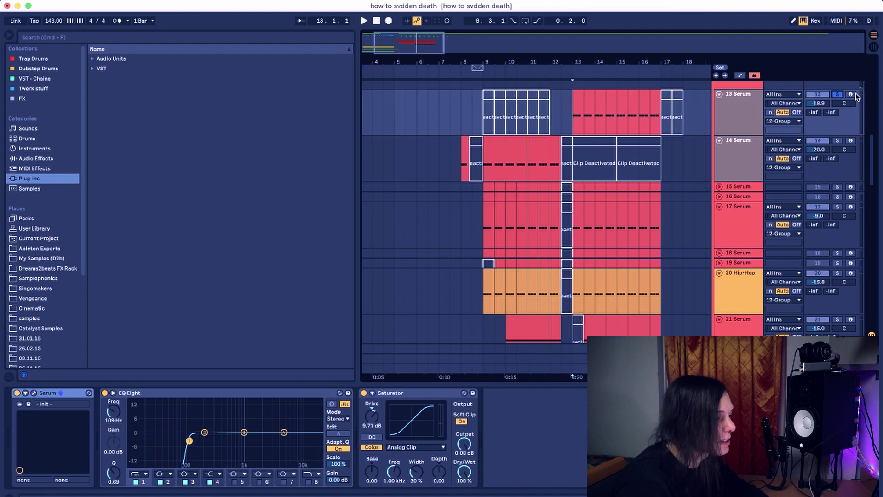
key(space)
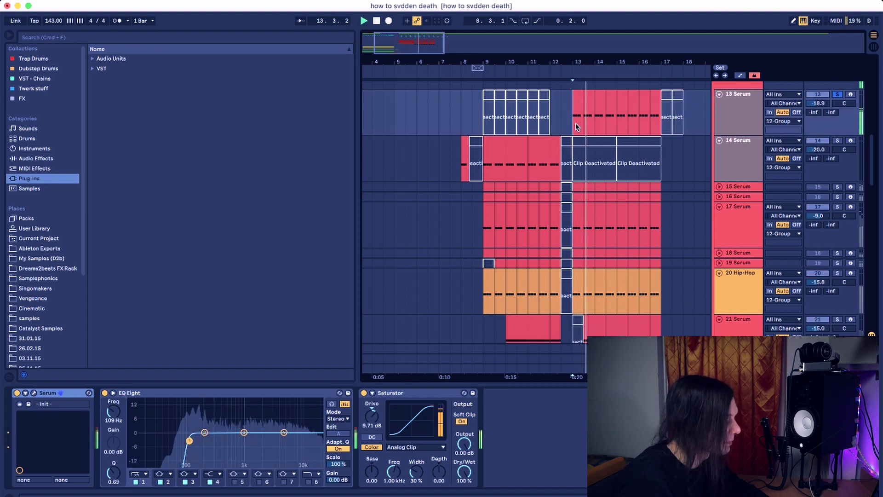
Solo track 14 Serum and play it from bar 9 to compare it with track 13.
click(511, 169)
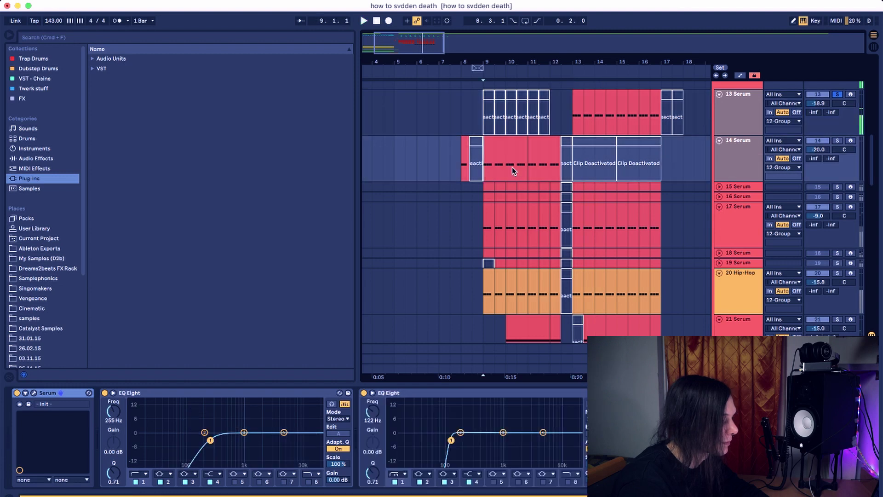
click(837, 141)
key(space)
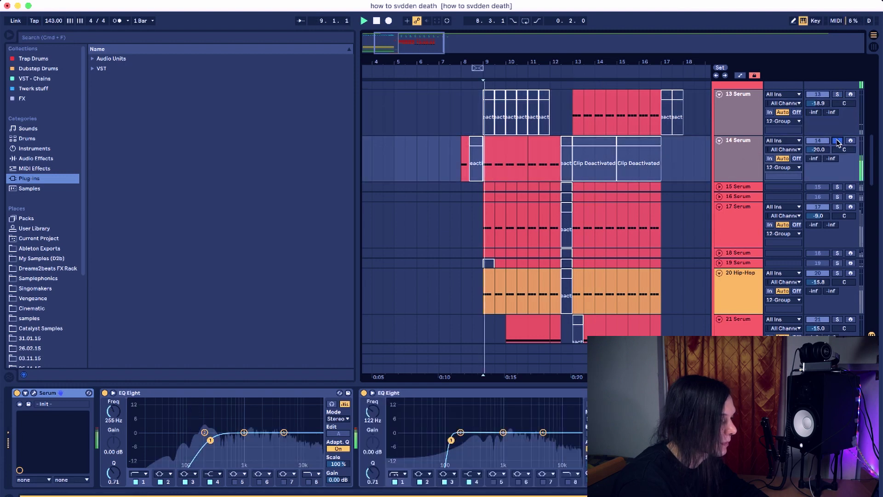
Solo track 13 Serum again, replay it from 13.1.1, stop, and return the start position to 13.1.1.
click(837, 94)
click(575, 119)
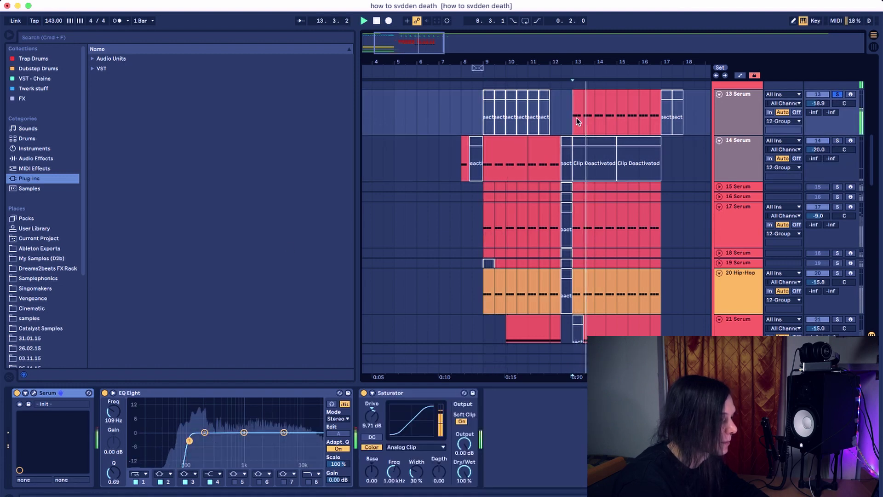
key(space)
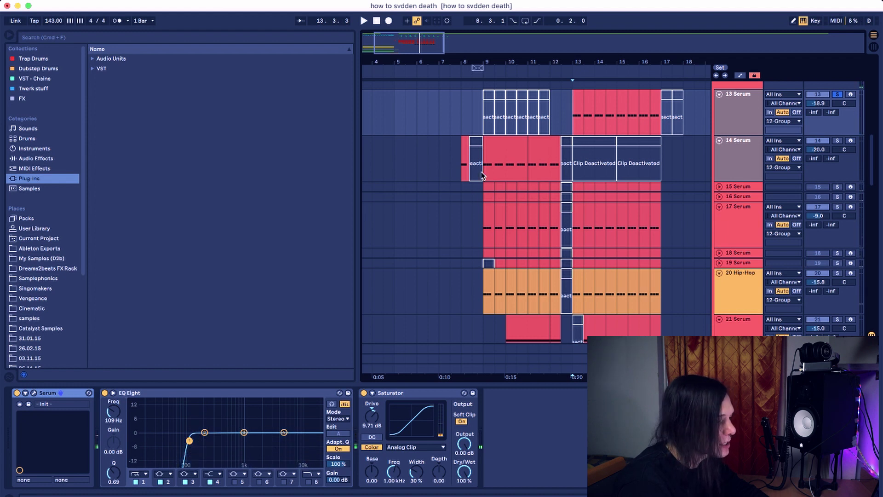
drag(481, 172, 550, 171)
click(574, 133)
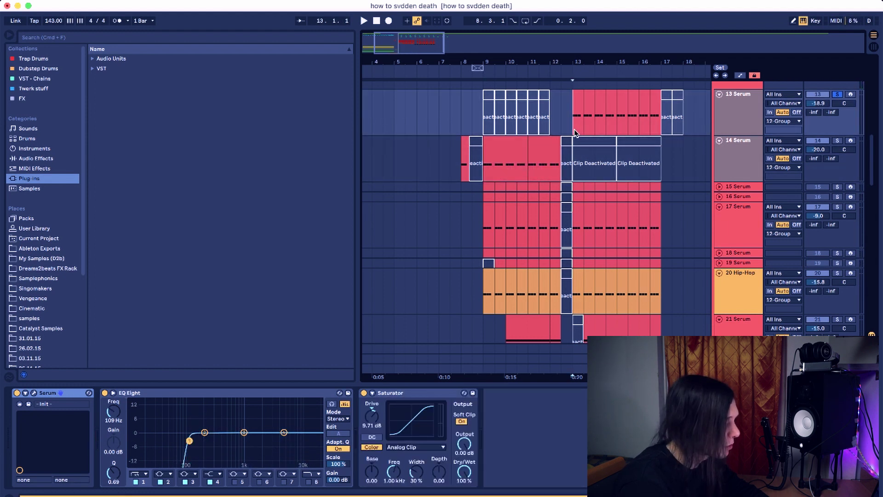
Open track 13's Serum, reposition the plugin window so the whole patch fits, and play the sound.
click(34, 393)
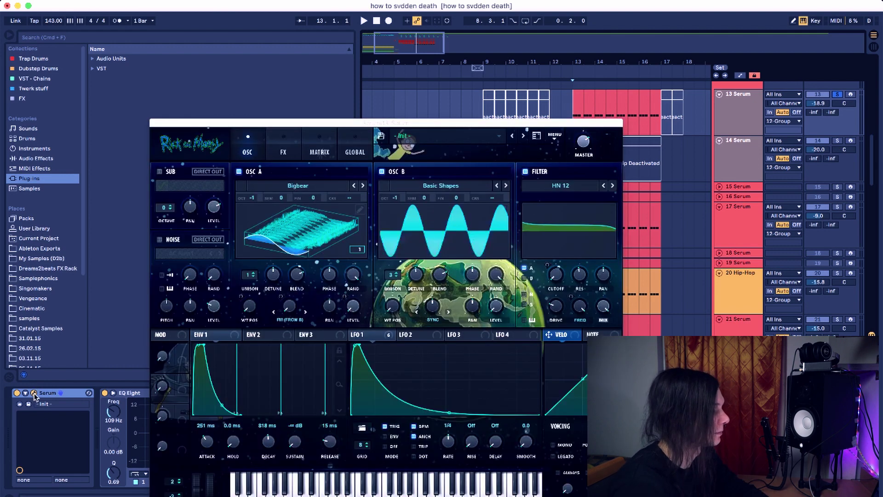
drag(392, 122, 392, 56)
key(super+space)
key(Escape)
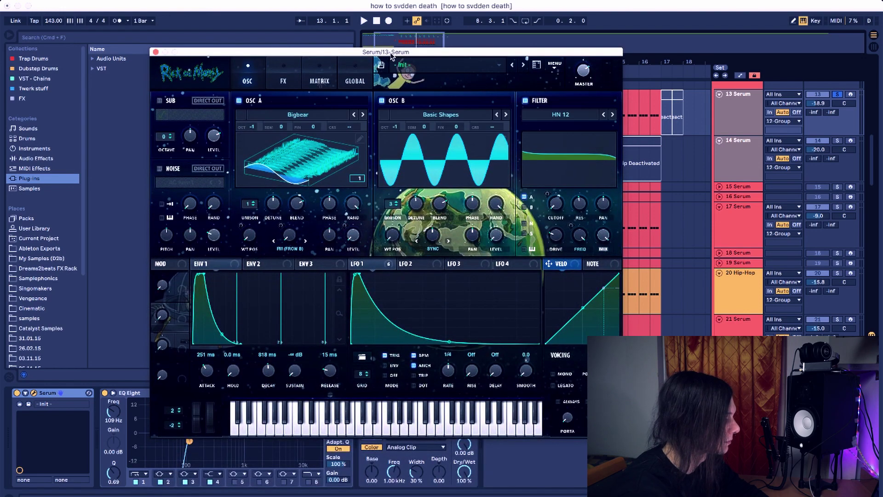
key(space)
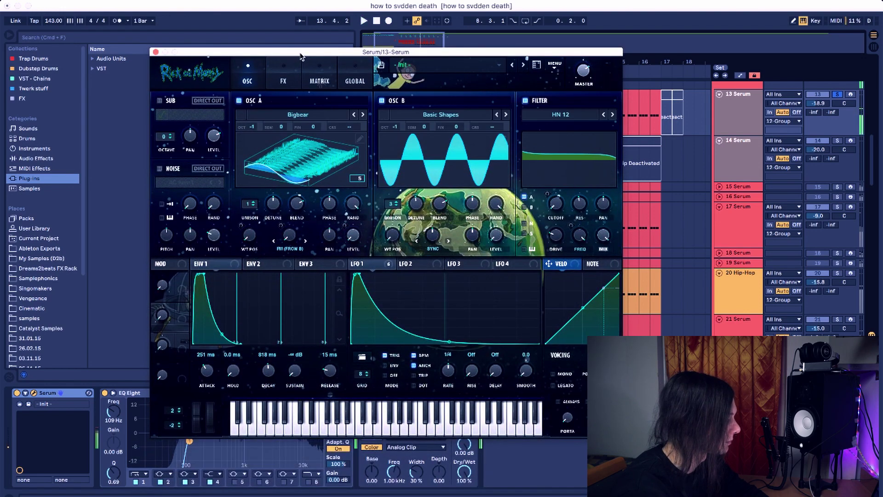
drag(285, 51, 292, 23)
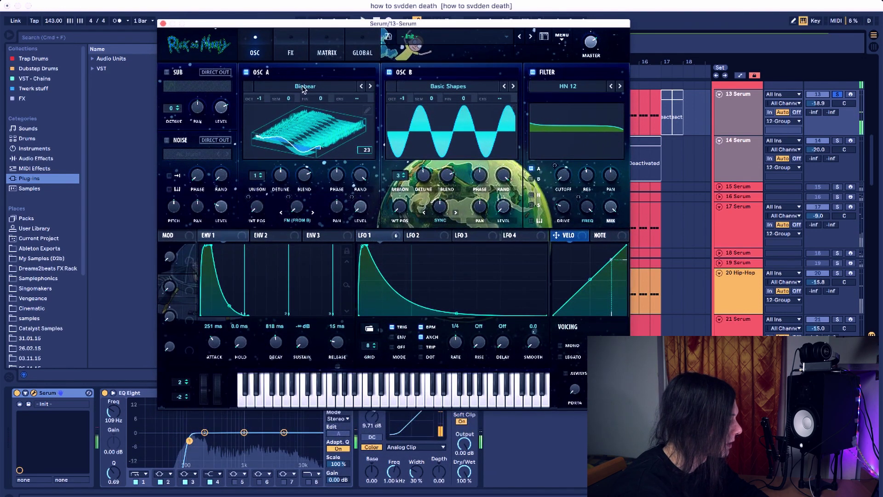
Show oscillator A's Bigbear wavetable as a flat waveform, and examine LFO 1's modulation targets and oscillator B's Sync warp amount.
click(316, 135)
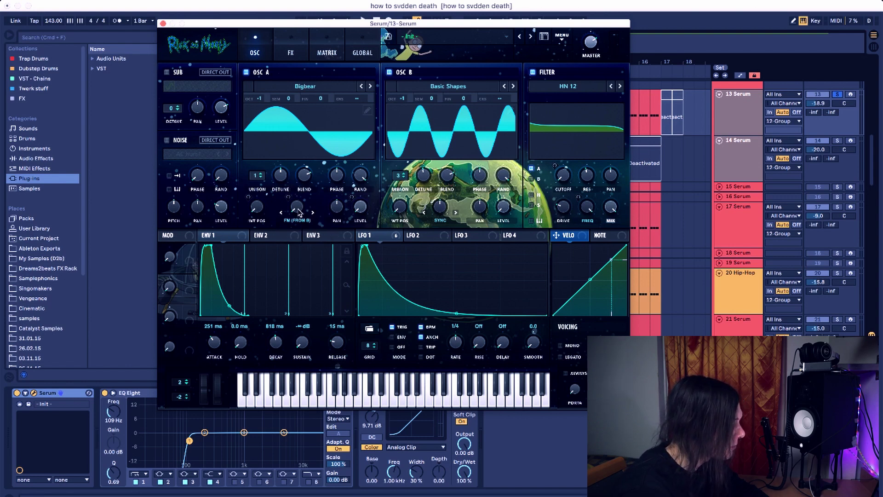
key(f)
click(362, 235)
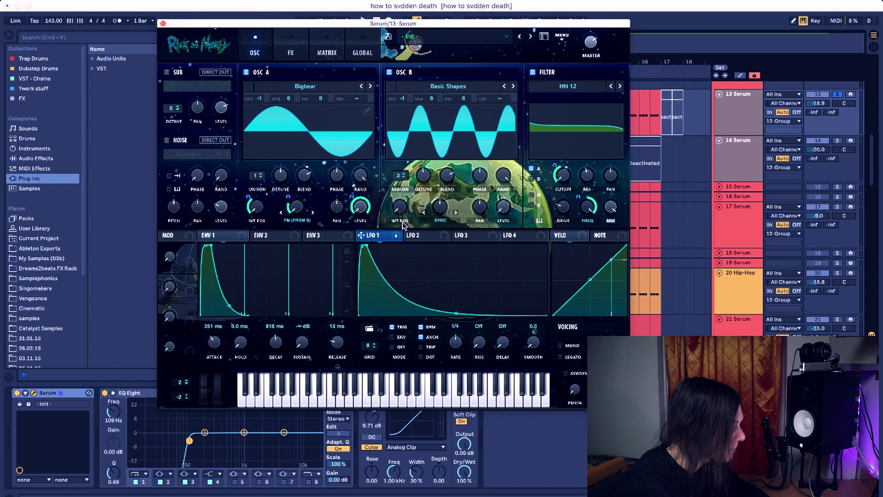
mouse_move(445, 211)
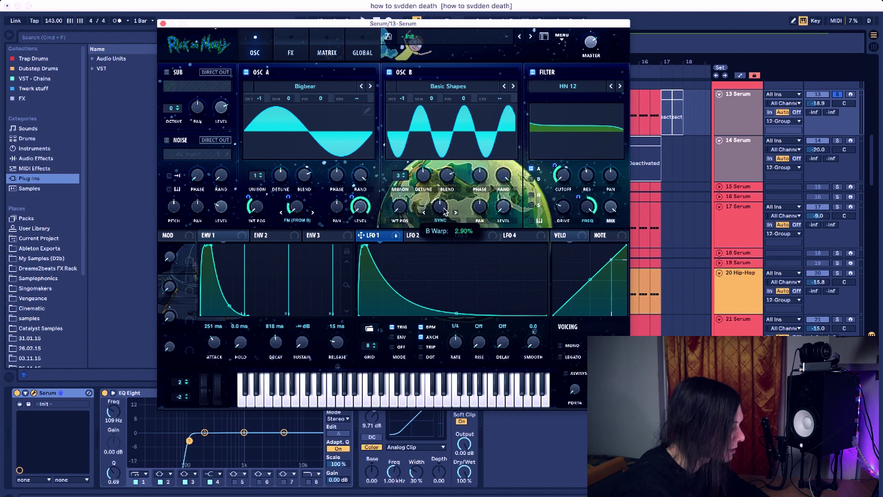
drag(445, 211, 444, 211)
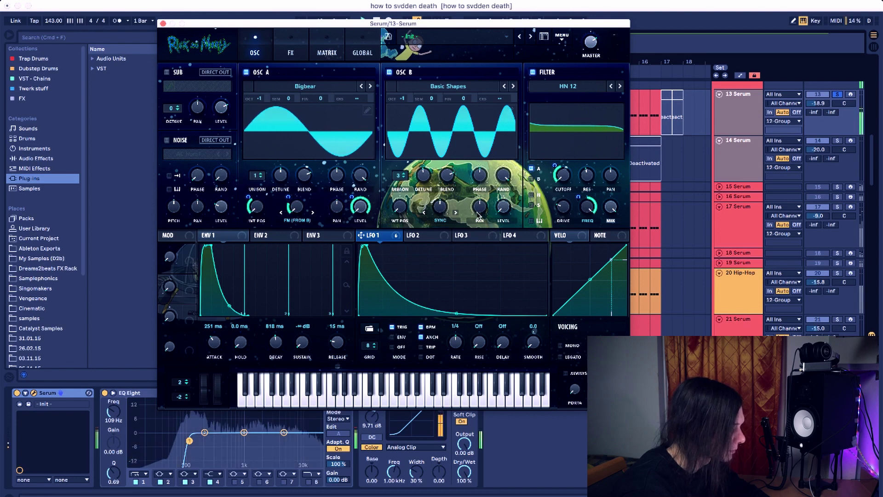
Switch Serum's sub oscillator on and back off, and examine LFO 1's modulation of the HN 12 filter's Cutoff and Freq.
click(179, 73)
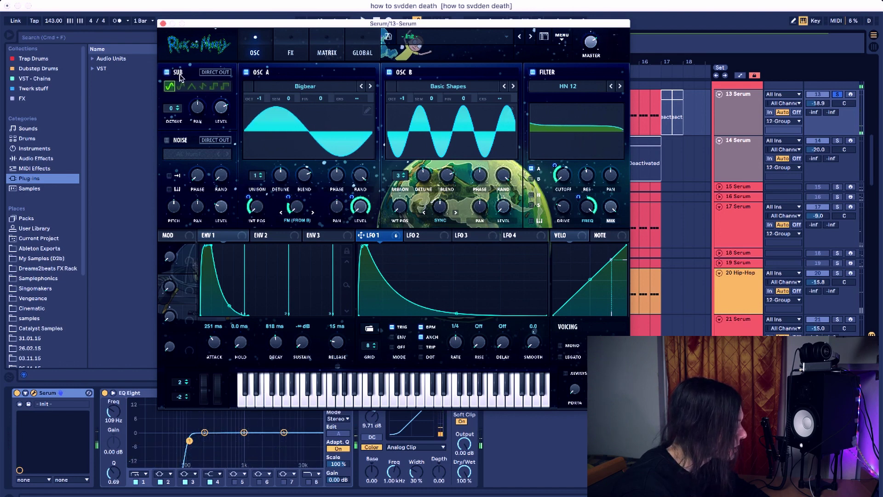
click(166, 72)
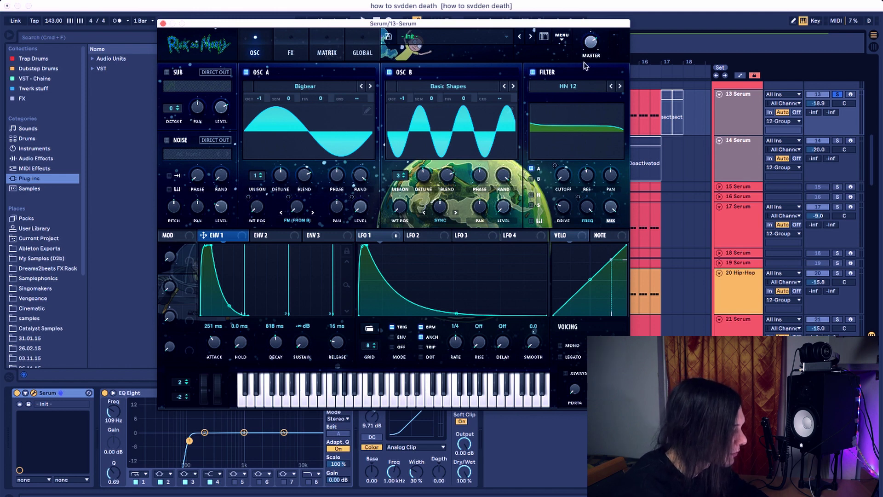
mouse_move(568, 182)
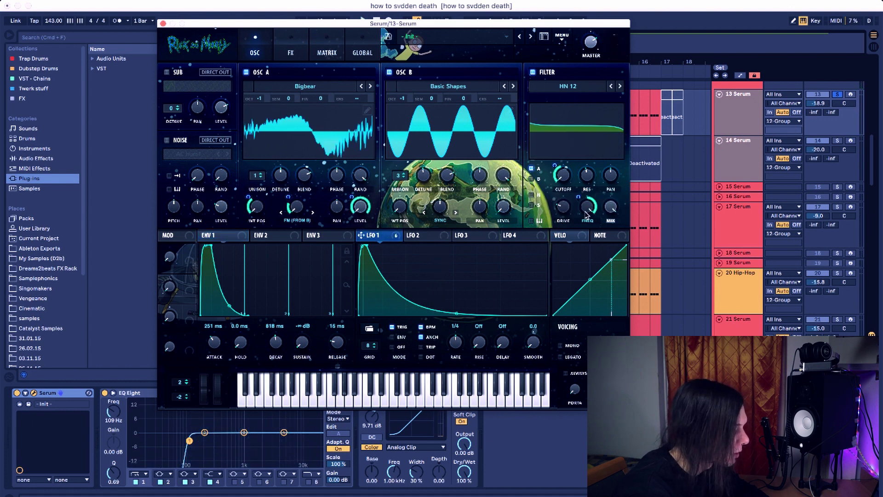
mouse_move(587, 214)
mouse_move(580, 197)
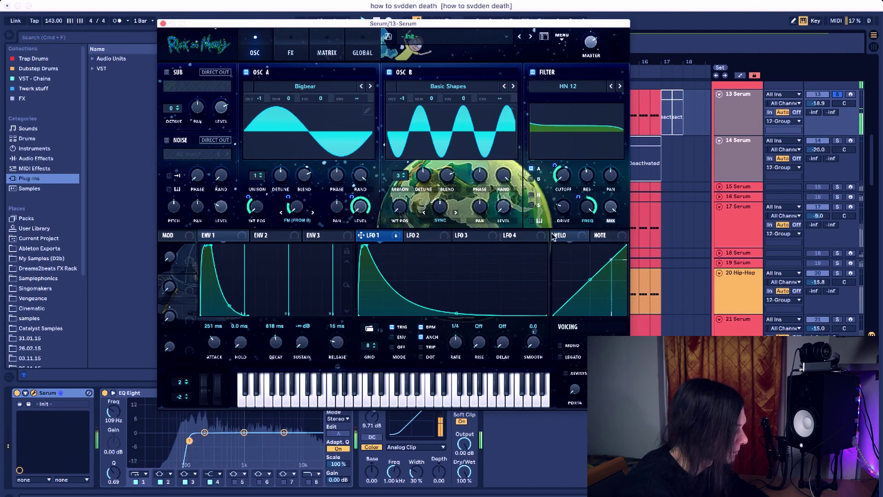
Look over Serum's Diode 2 distortion, delay and multiband compressor, play the patch with them, and close the plugin.
click(290, 53)
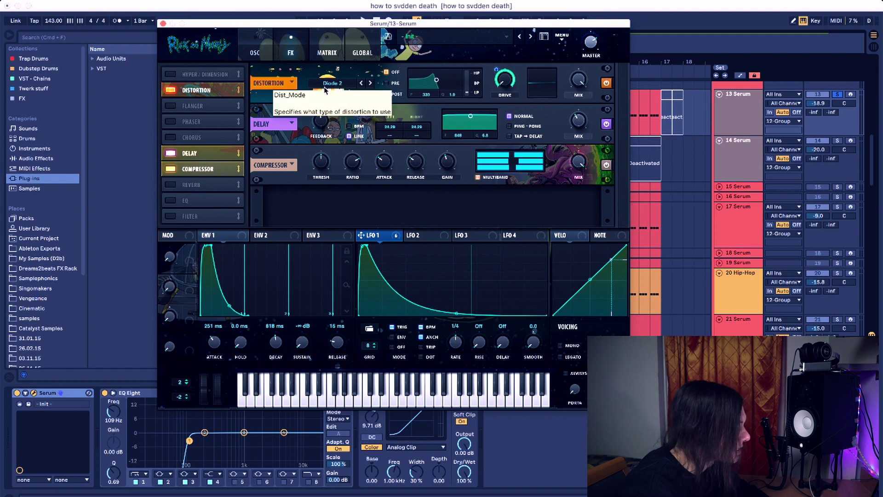
drag(499, 70, 498, 69)
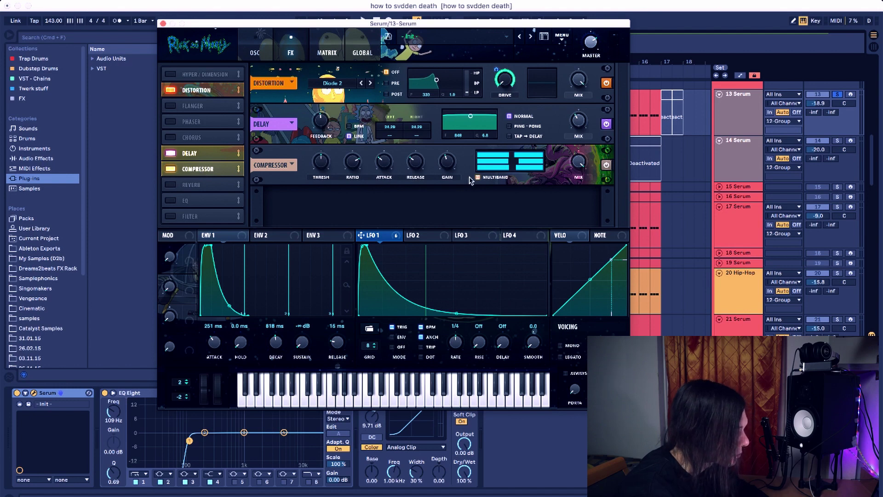
key(space)
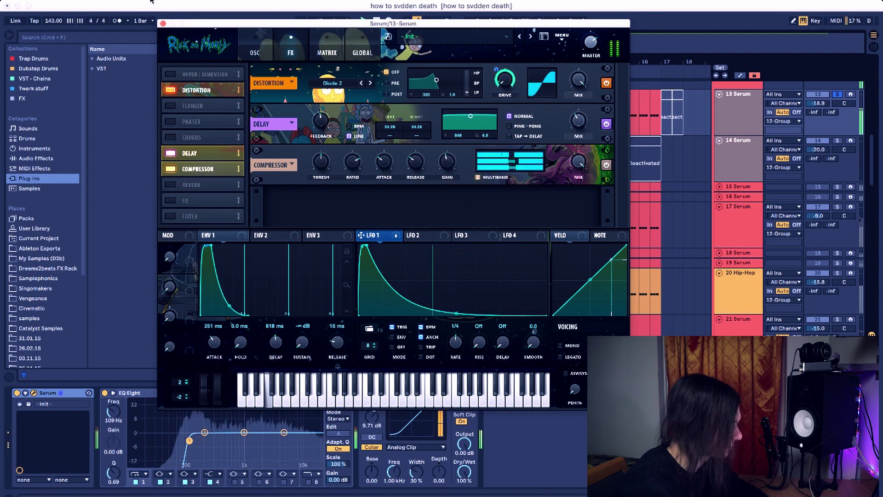
click(163, 23)
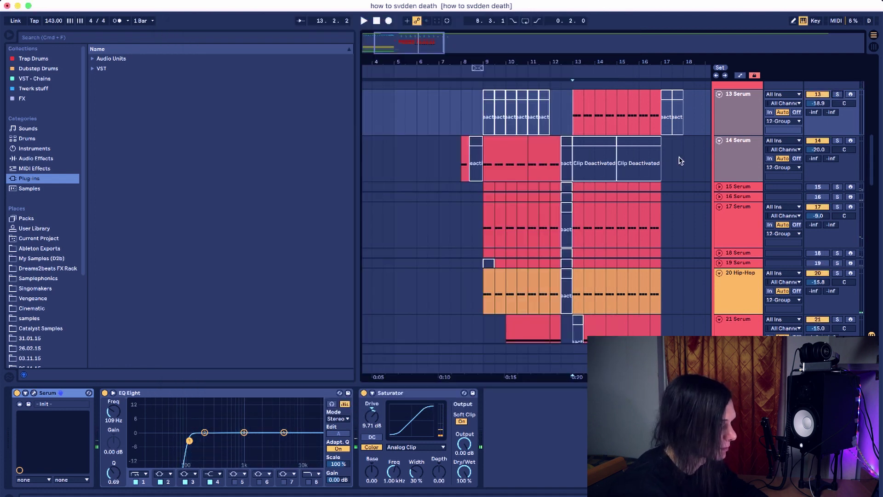
Play the full drop from bar 13 with all layers, look over the arrangement's tracks, and set the start position to 9.1.1.
key(space)
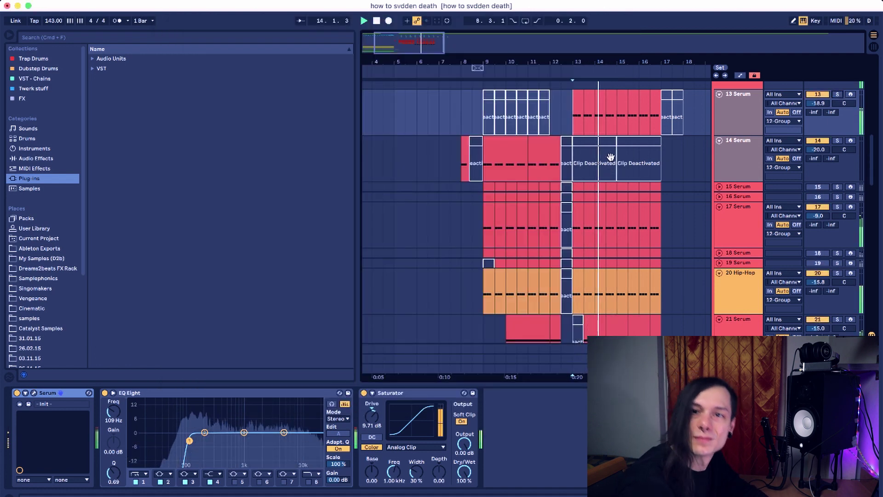
scroll(614, 174, up, 10)
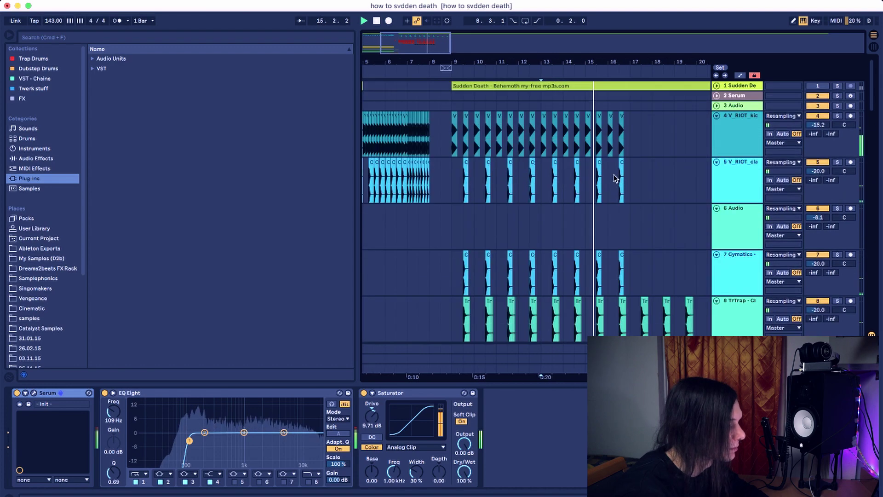
scroll(613, 175, down, 15)
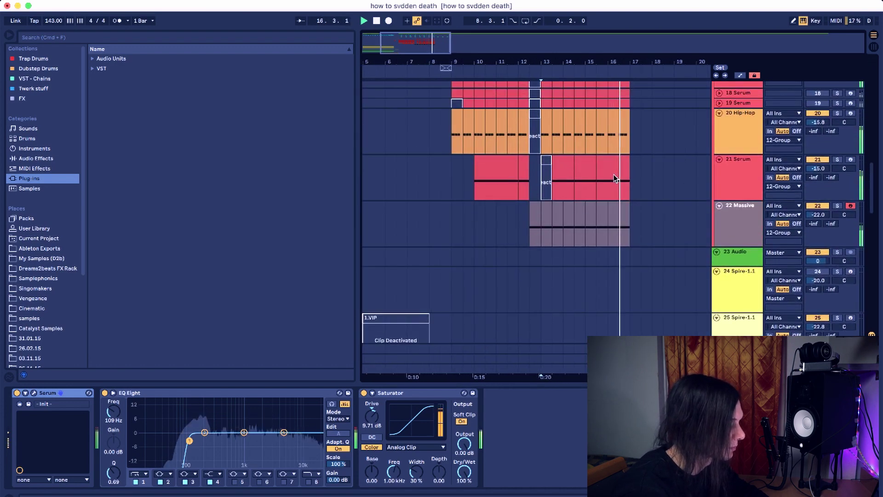
scroll(595, 207, up, 15)
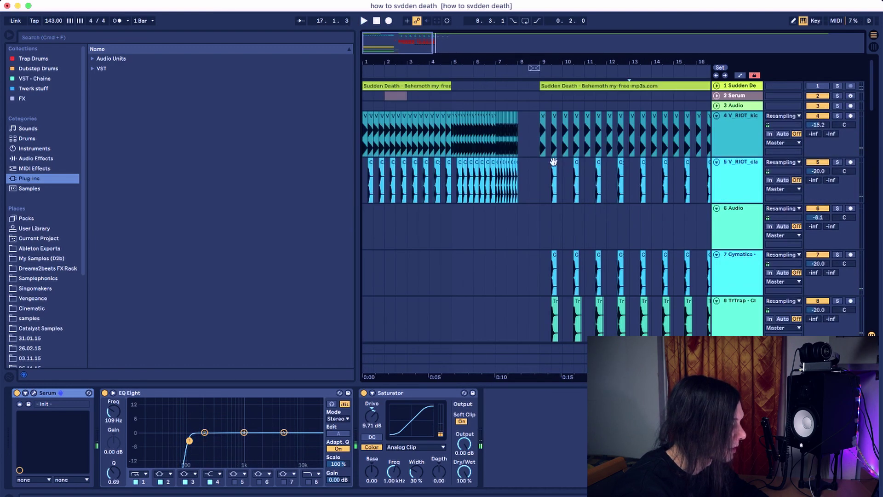
click(540, 161)
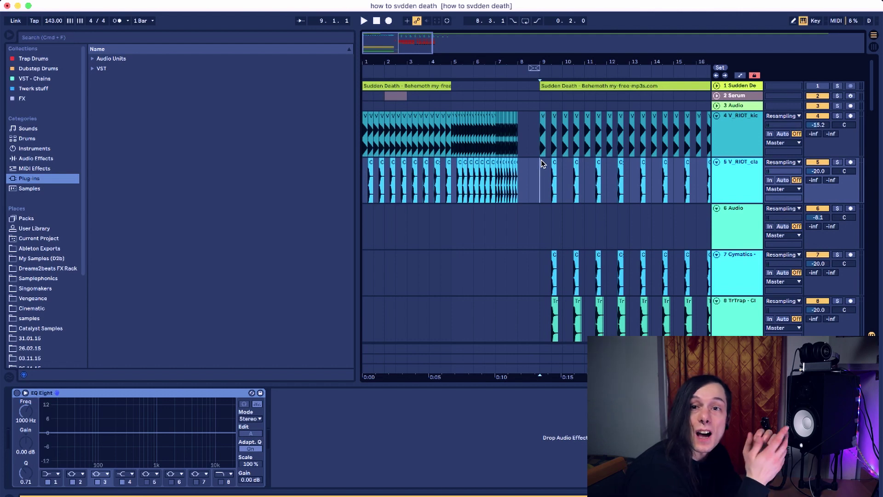